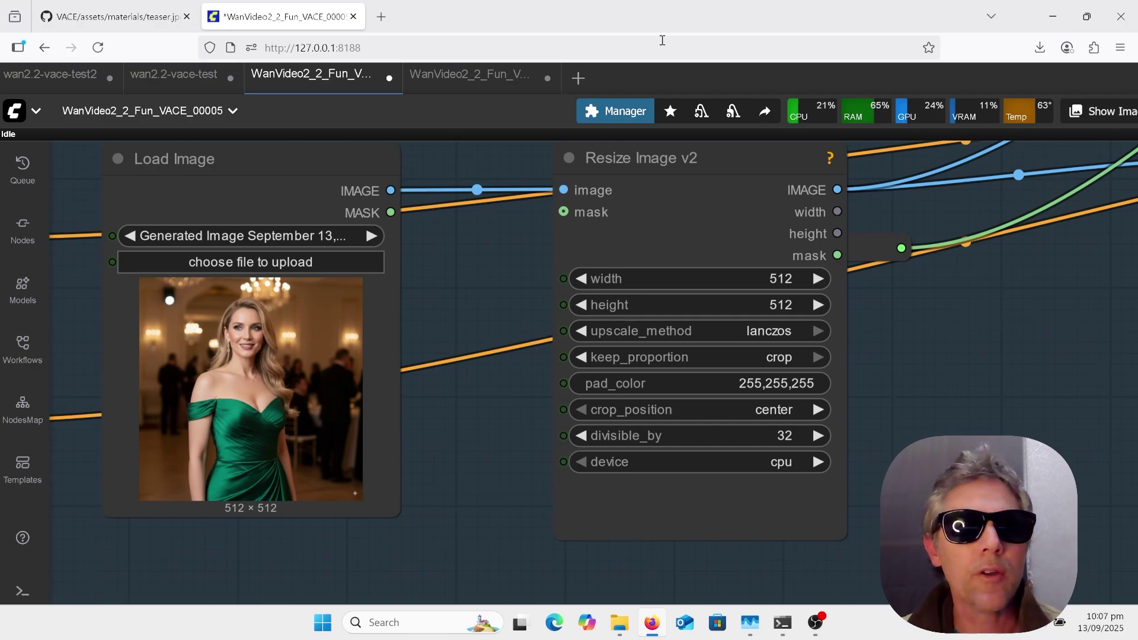
Examine the dance video, pose estimation, prompt and reference image nodes in the Inputs group of the WanVideo2_2_Fun_VACE_00005 workflow.
click(126, 19)
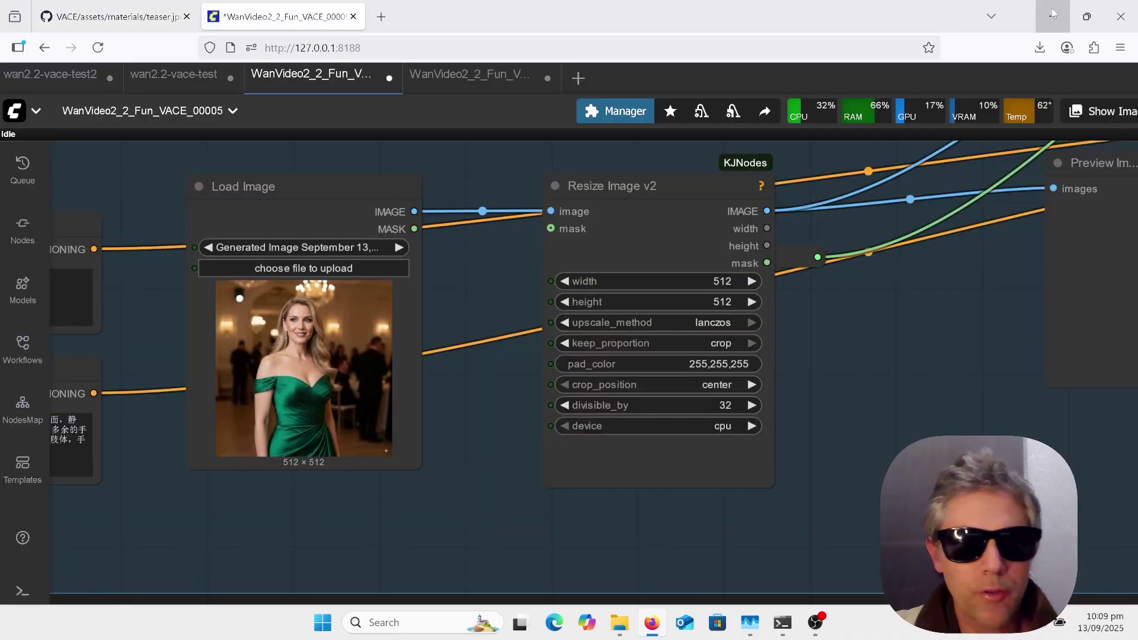
scroll(231, 377, up, 5)
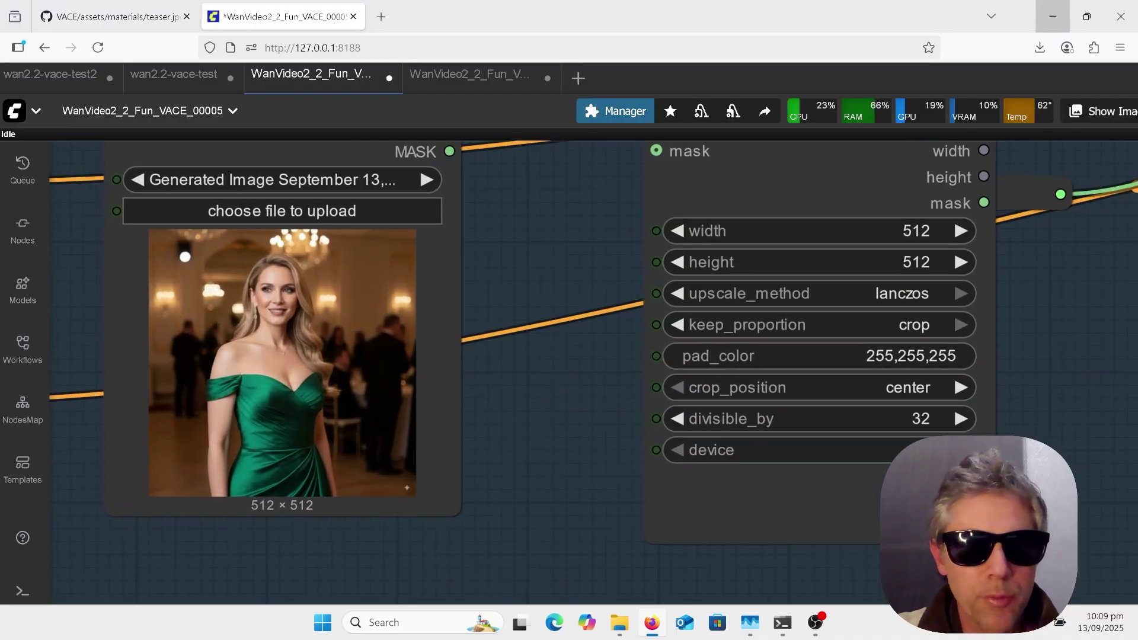
scroll(858, 415, down, 11)
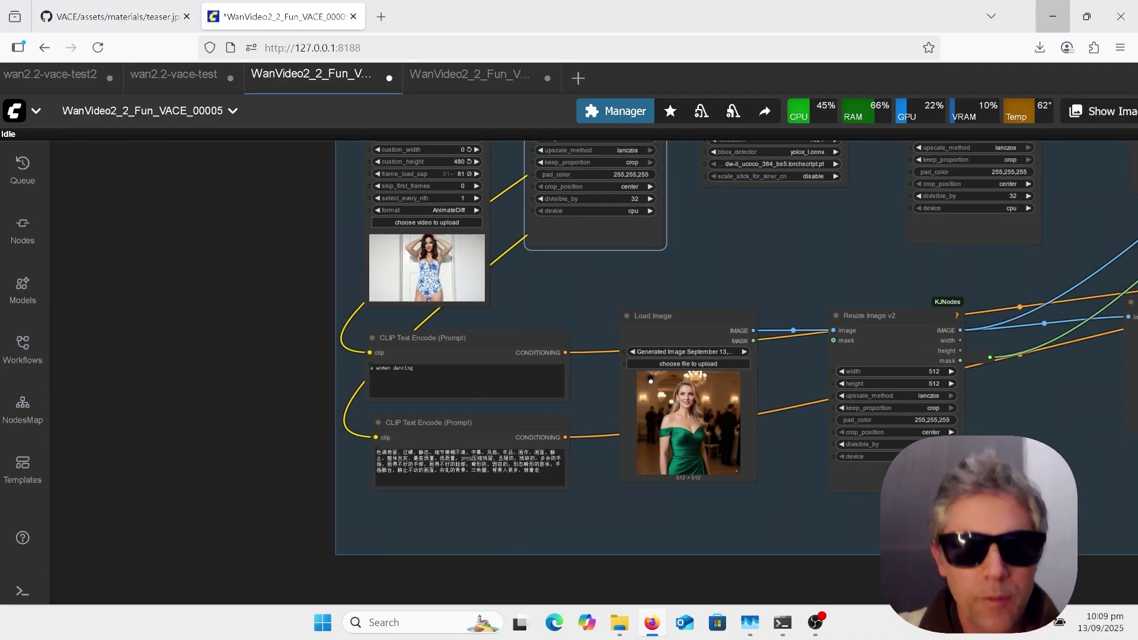
scroll(593, 278, up, 5)
scroll(593, 374, up, 3)
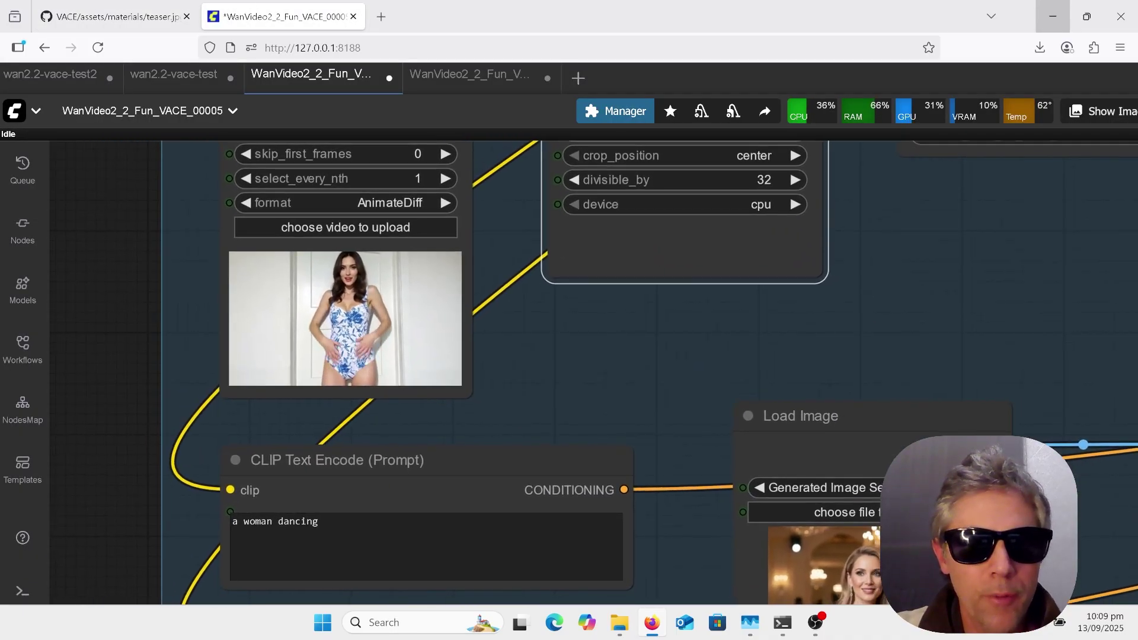
scroll(658, 551, down, 4)
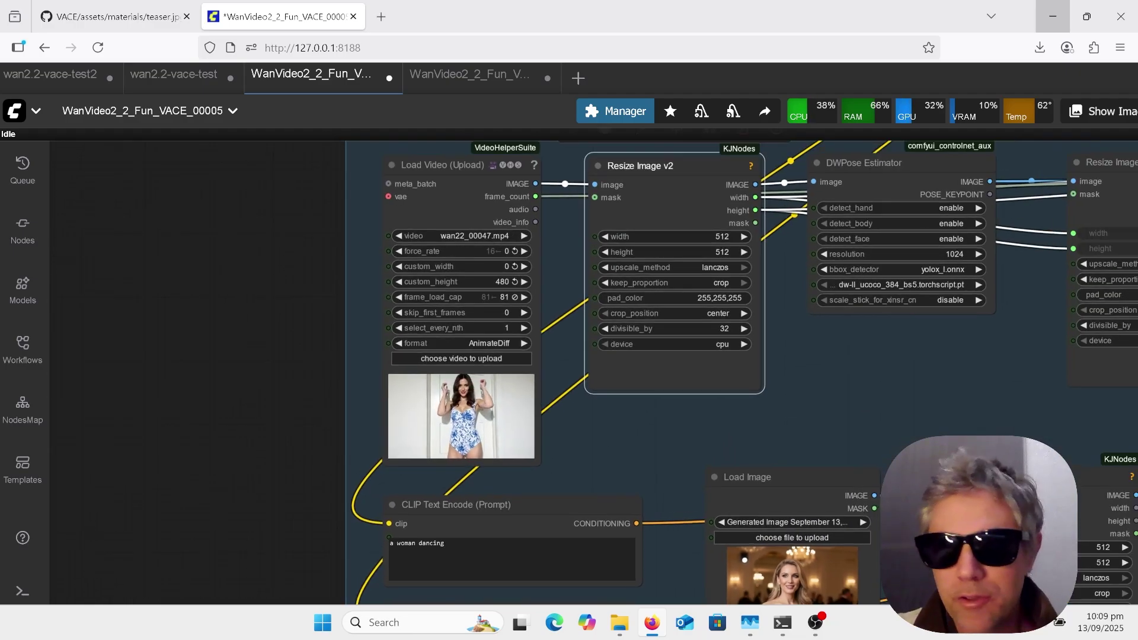
scroll(830, 238, up, 2)
drag(897, 386, 852, 425)
scroll(852, 425, up, 5)
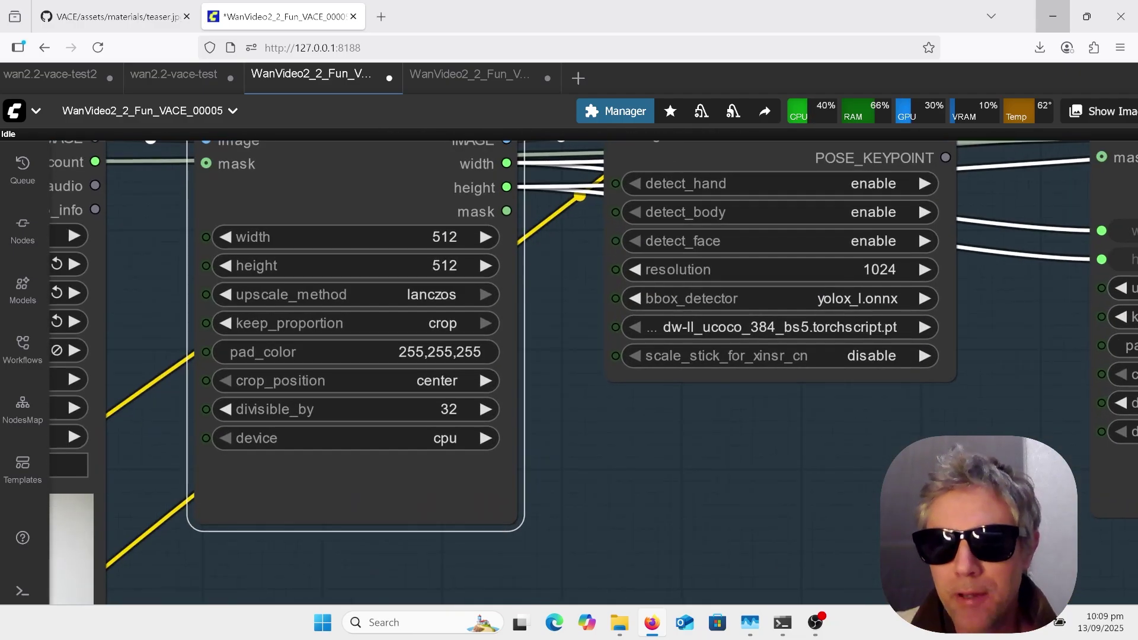
scroll(913, 399, down, 2)
scroll(516, 279, down, 5)
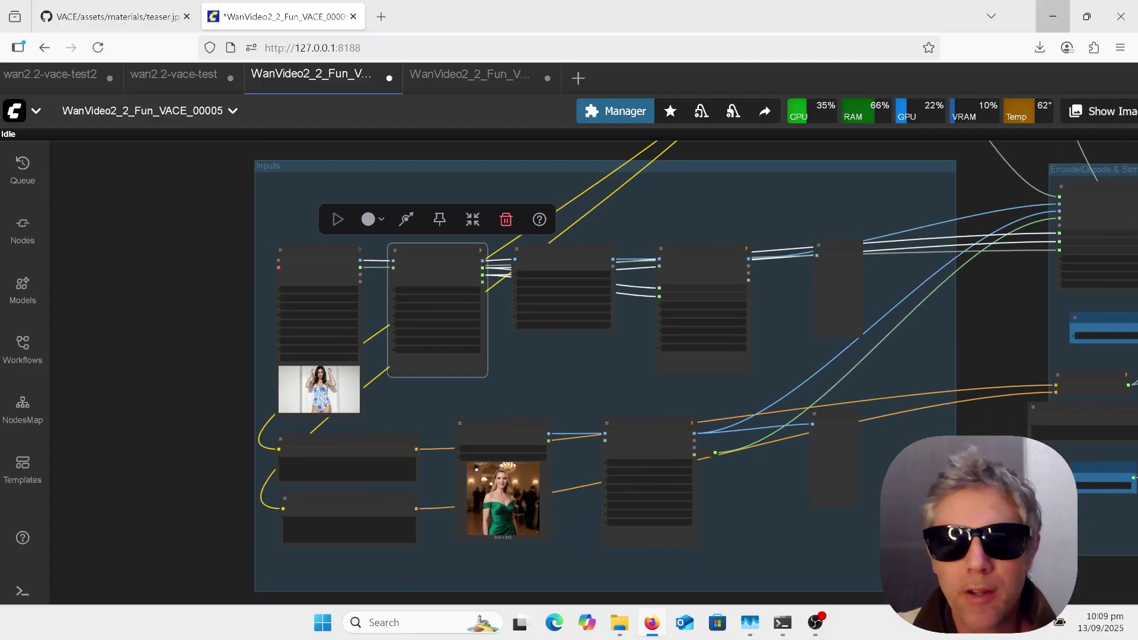
scroll(762, 596, up, 1)
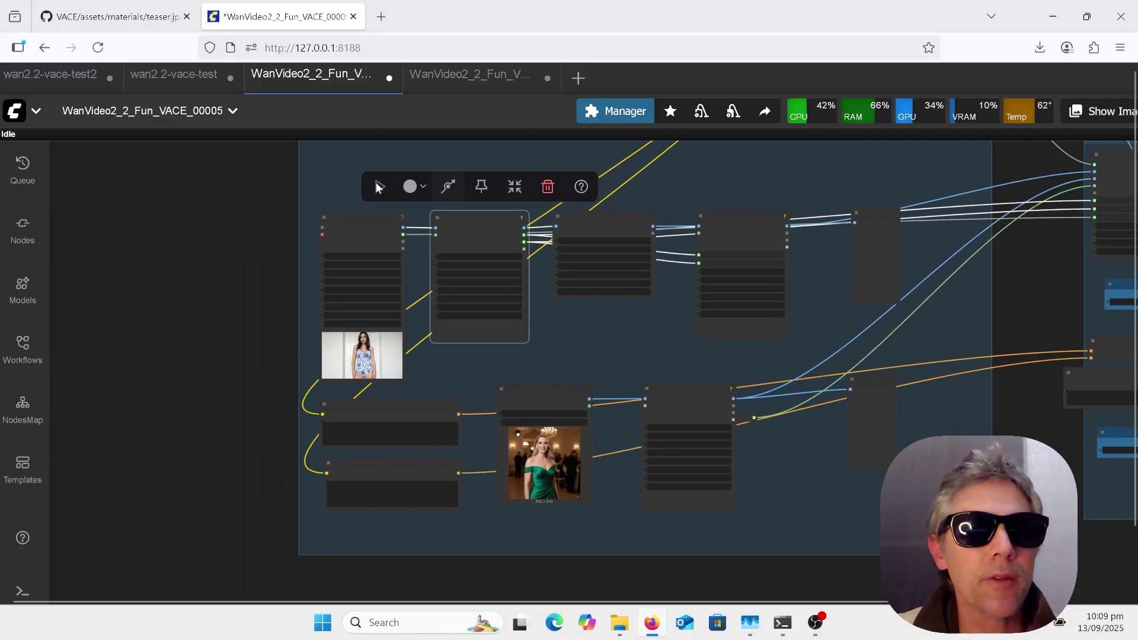
Open the wan2.2-vace-test workflow and examine the Load Image and Resize Image v2 nodes for the creature and spaceship reference.
click(181, 79)
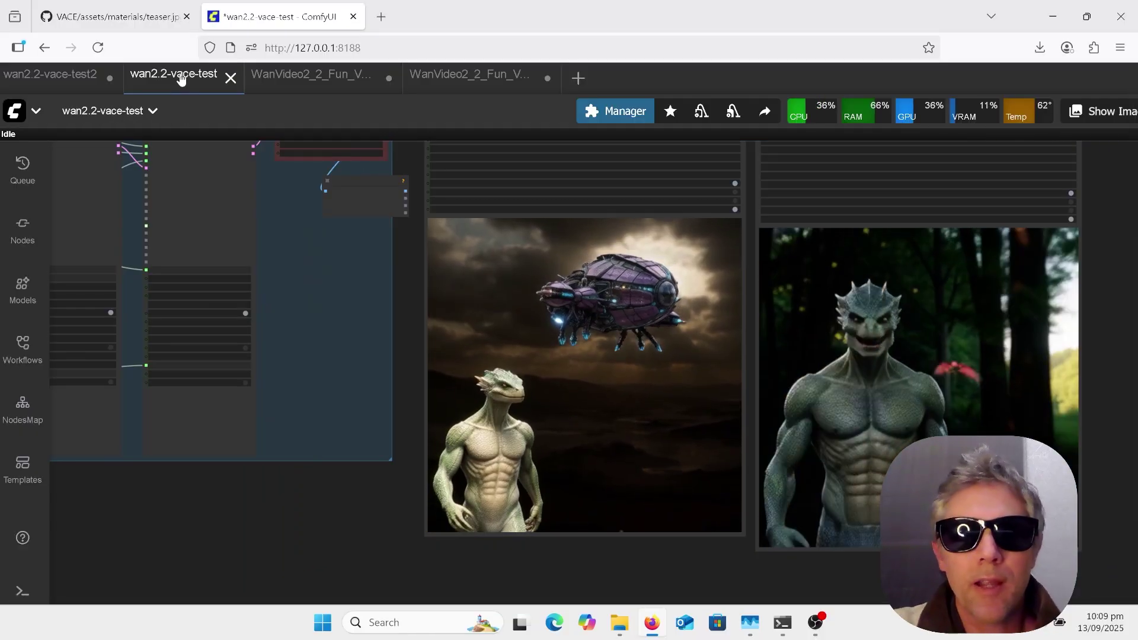
scroll(884, 355, down, 3)
scroll(1113, 423, down, 5)
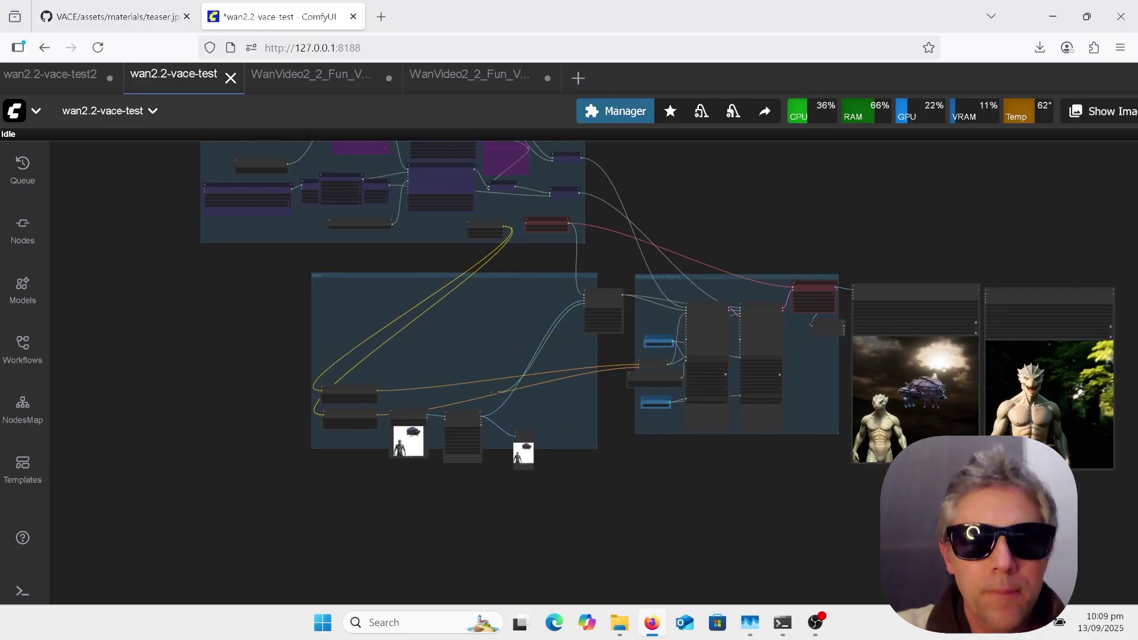
scroll(403, 477, up, 12)
scroll(553, 389, up, 7)
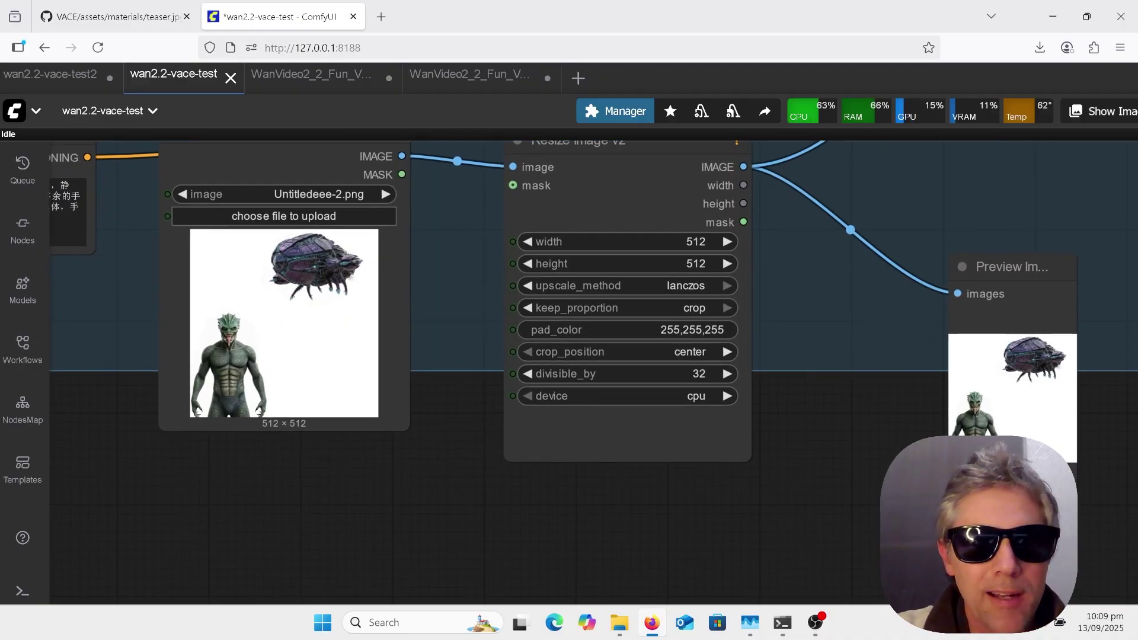
scroll(208, 454, down, 5)
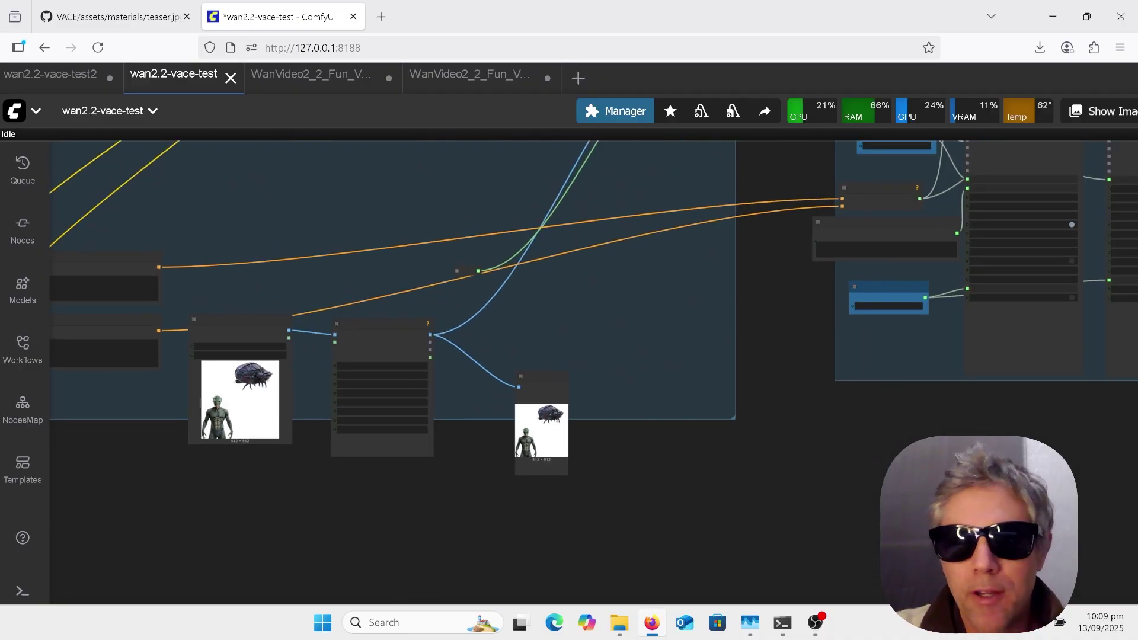
scroll(889, 261, up, 1)
scroll(118, 427, down, 7)
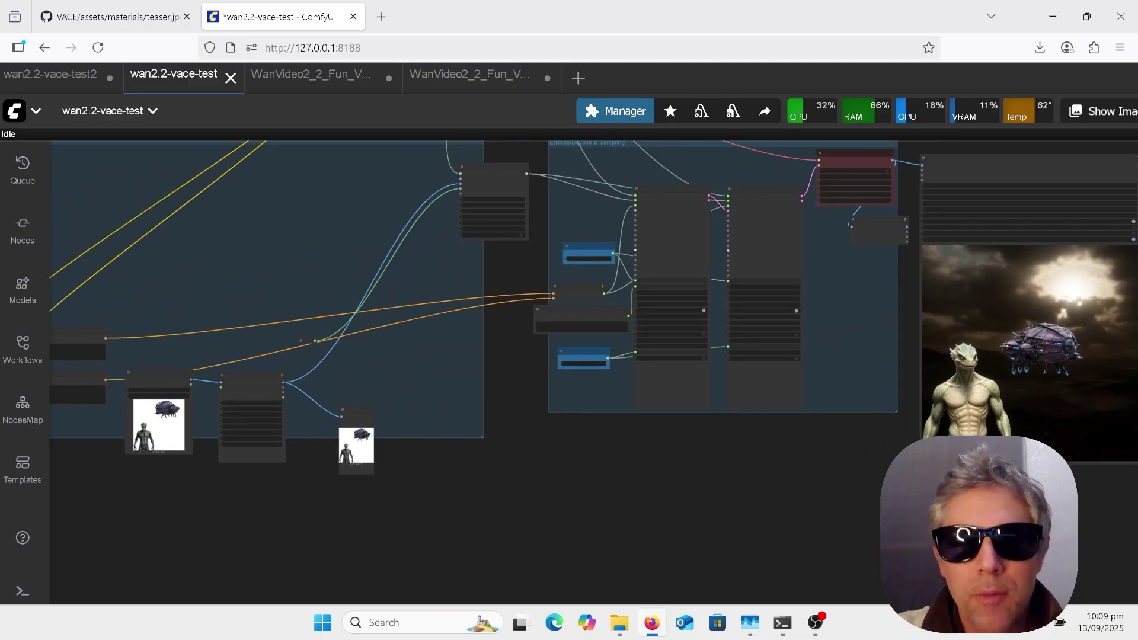
Examine the two generated lizard creature videos beside the sampling group, comparing the spaceship scene with the forest scene.
scroll(972, 394, up, 5)
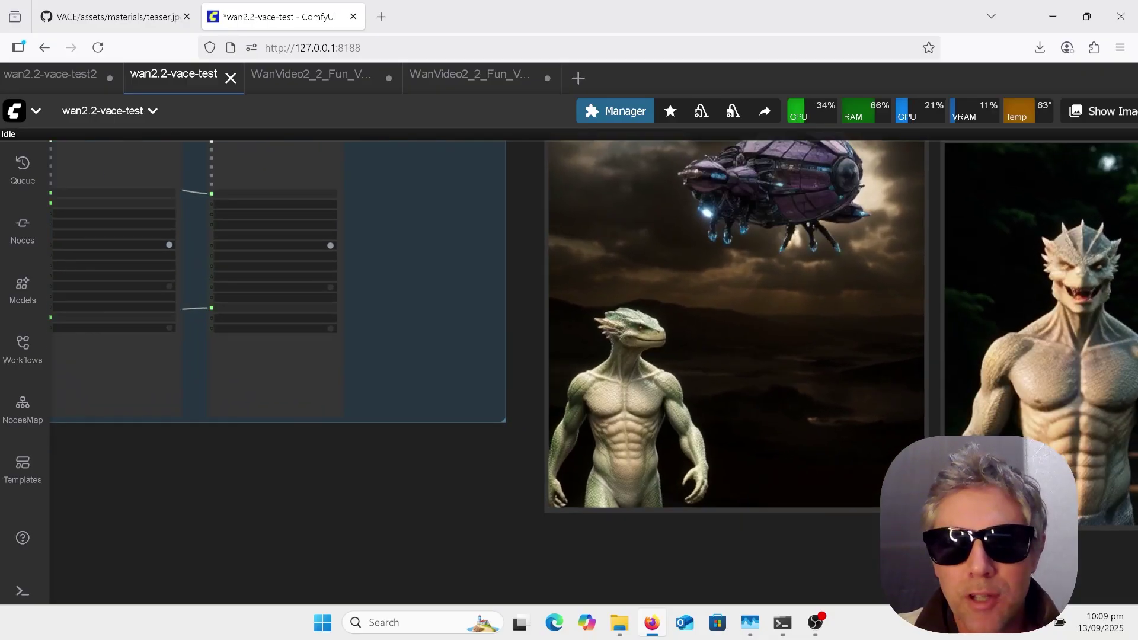
drag(741, 504, 632, 521)
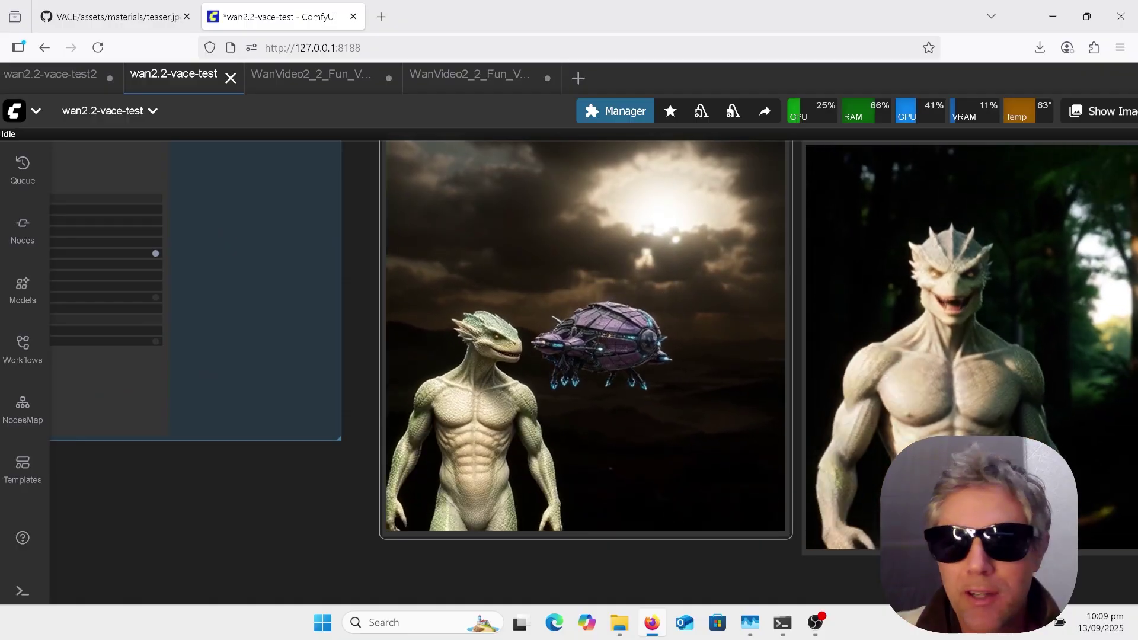
scroll(972, 409, up, 1)
drag(243, 430, 156, 401)
scroll(157, 401, down, 5)
click(729, 397)
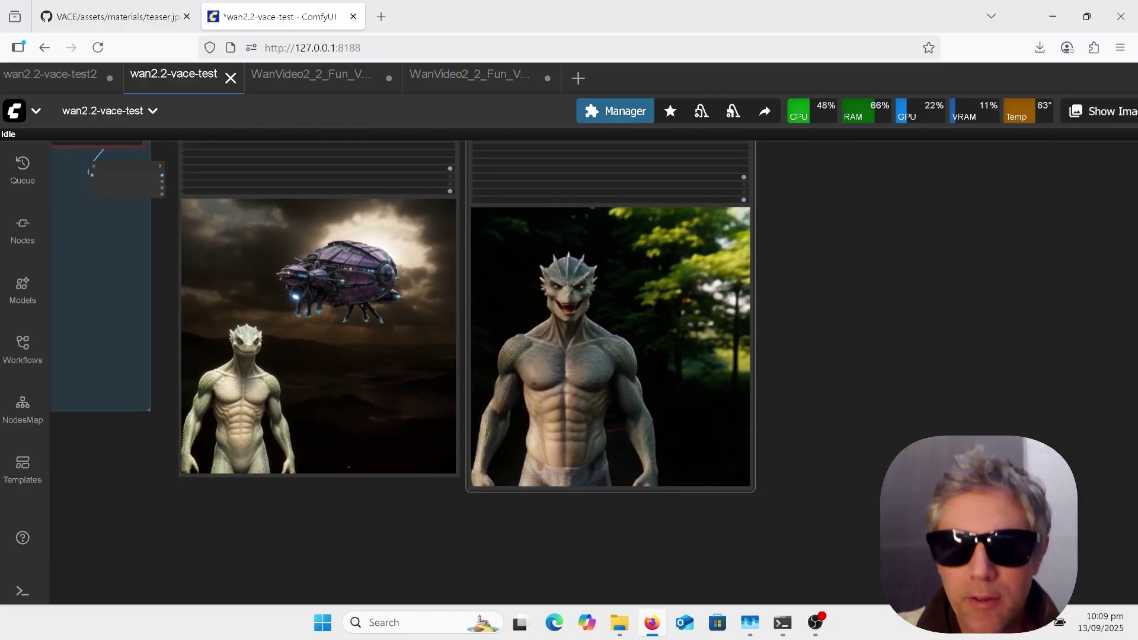
scroll(777, 396, up, 3)
scroll(534, 498, up, 1)
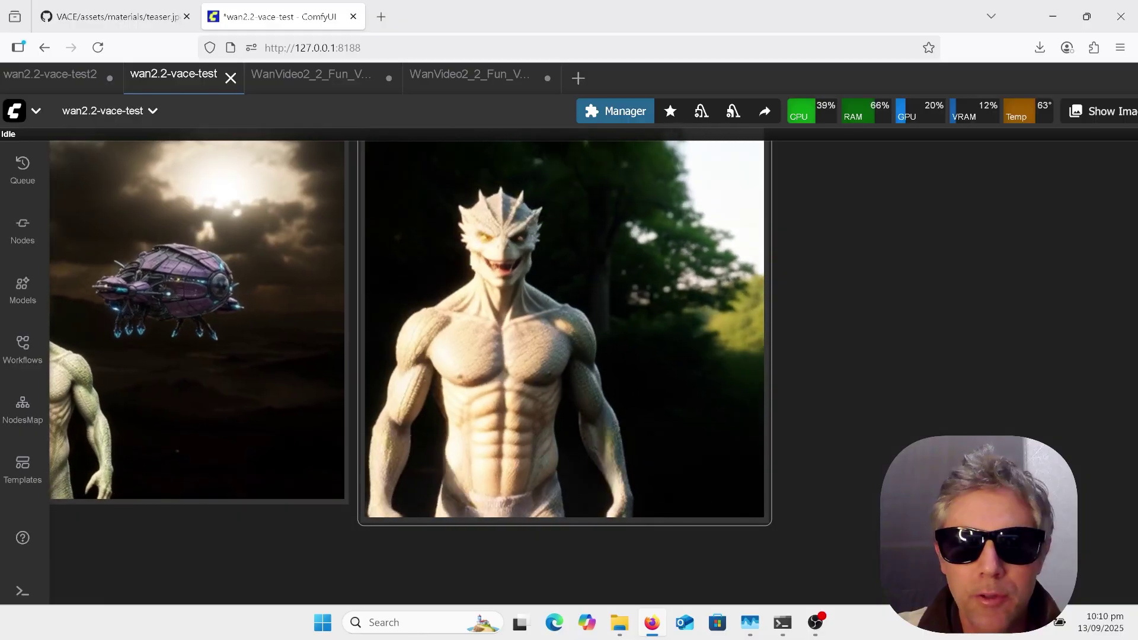
scroll(1083, 450, down, 7)
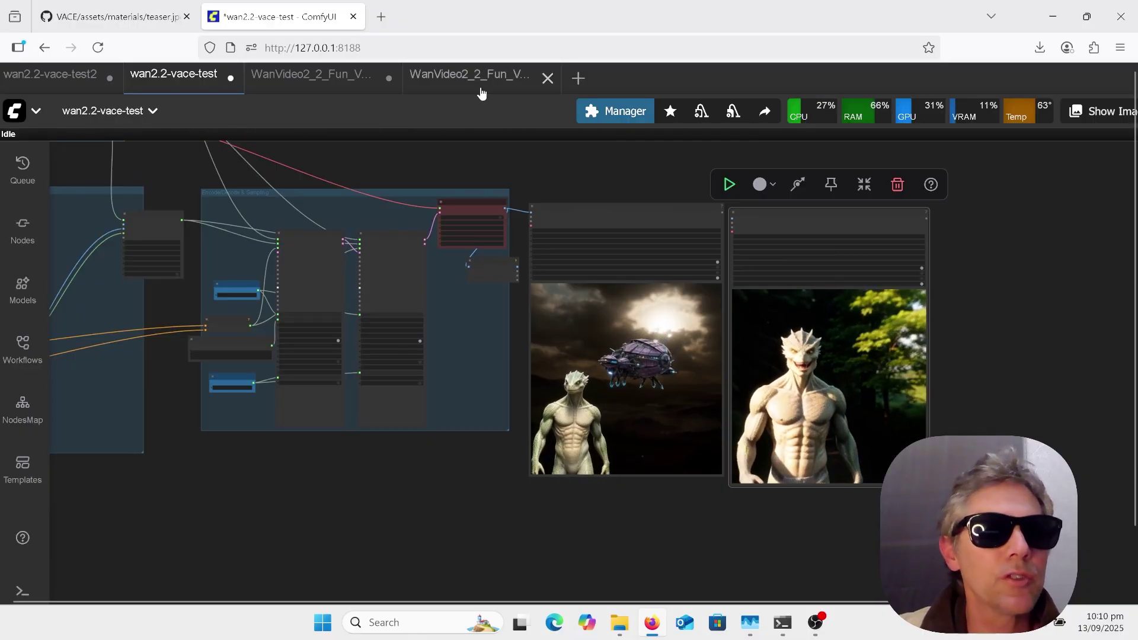
Open the wan2.2-vace-test2 workflow and examine the monkey output video and the Load Image and Resize Image v2 nodes feeding it.
click(32, 82)
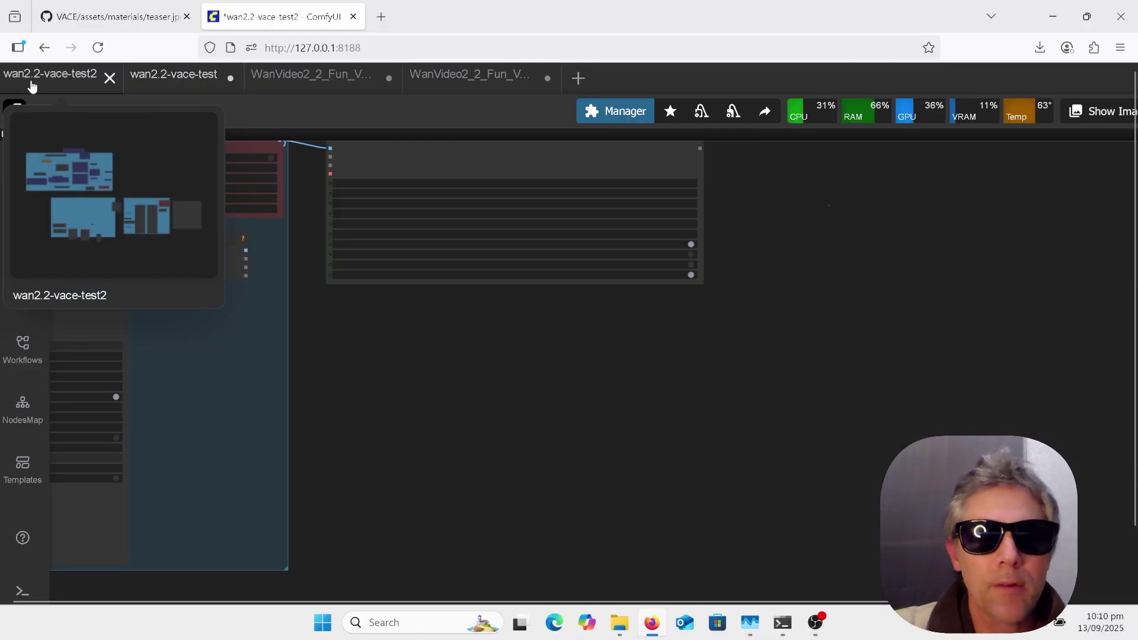
scroll(590, 472, up, 5)
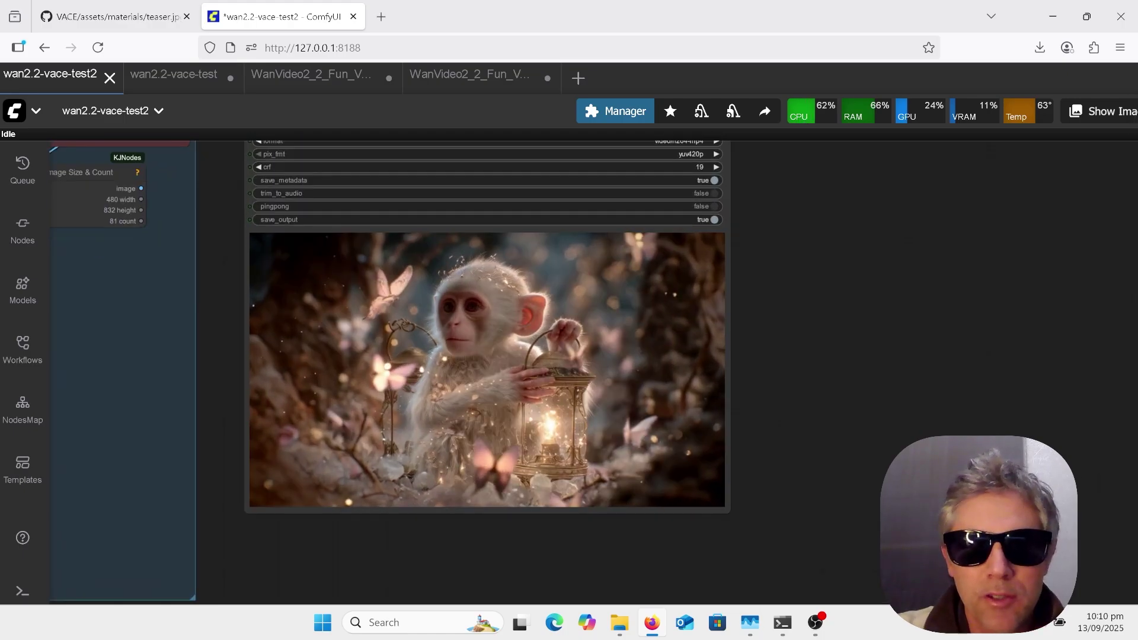
scroll(1085, 442, down, 2)
scroll(1067, 411, down, 11)
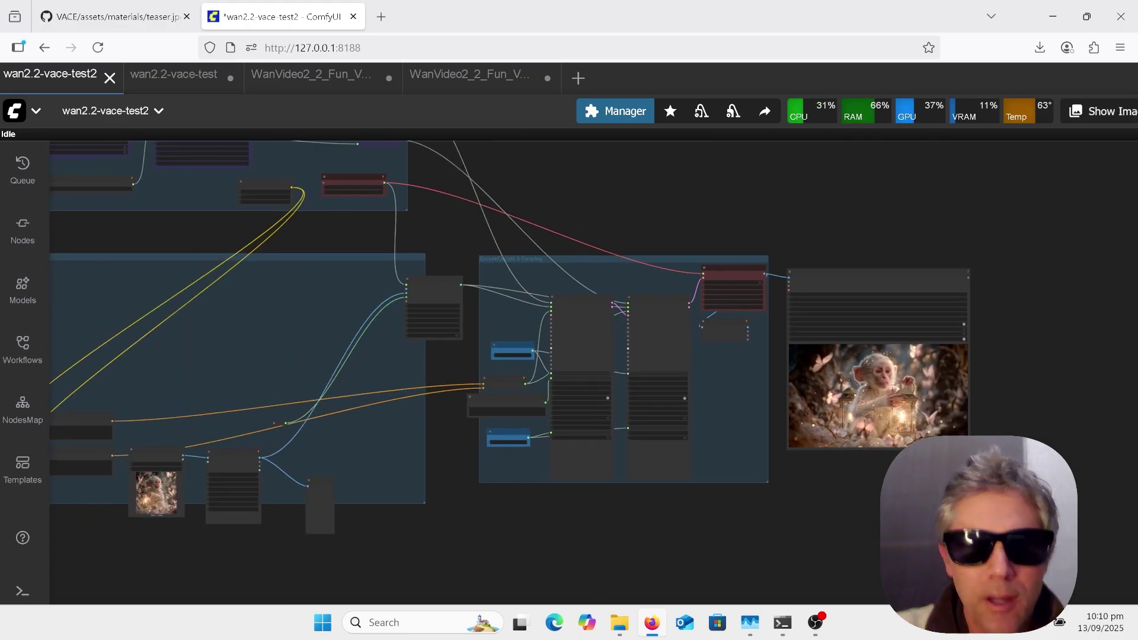
drag(340, 540, 485, 487)
scroll(485, 487, up, 8)
scroll(269, 383, up, 5)
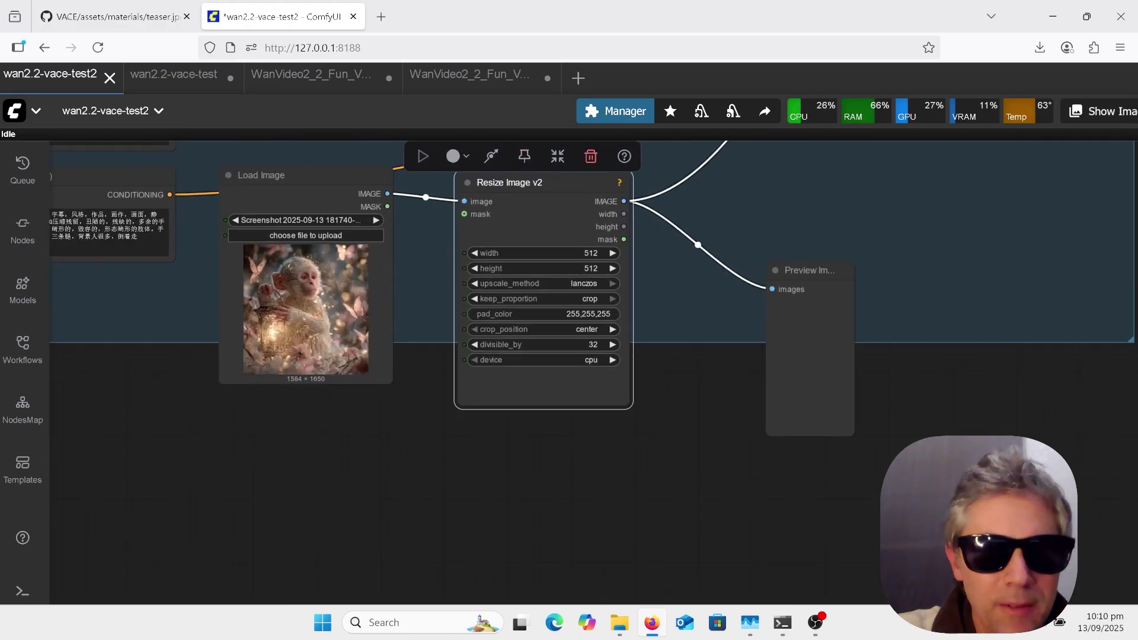
scroll(151, 442, down, 10)
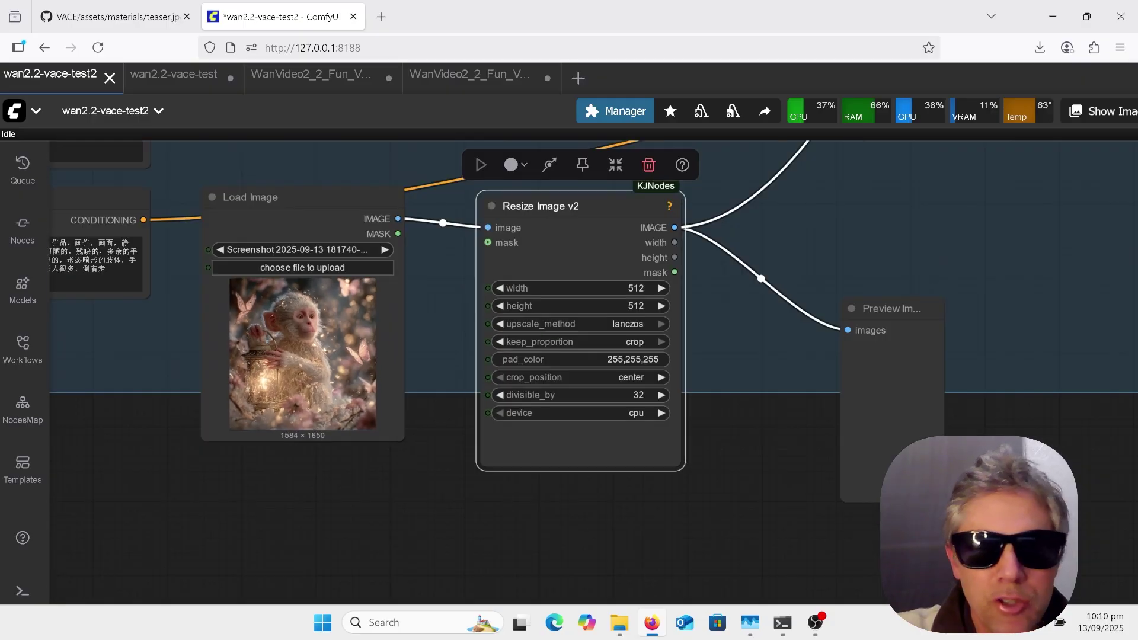
scroll(152, 442, down, 6)
drag(845, 386, 686, 432)
scroll(686, 432, up, 11)
scroll(569, 332, up, 3)
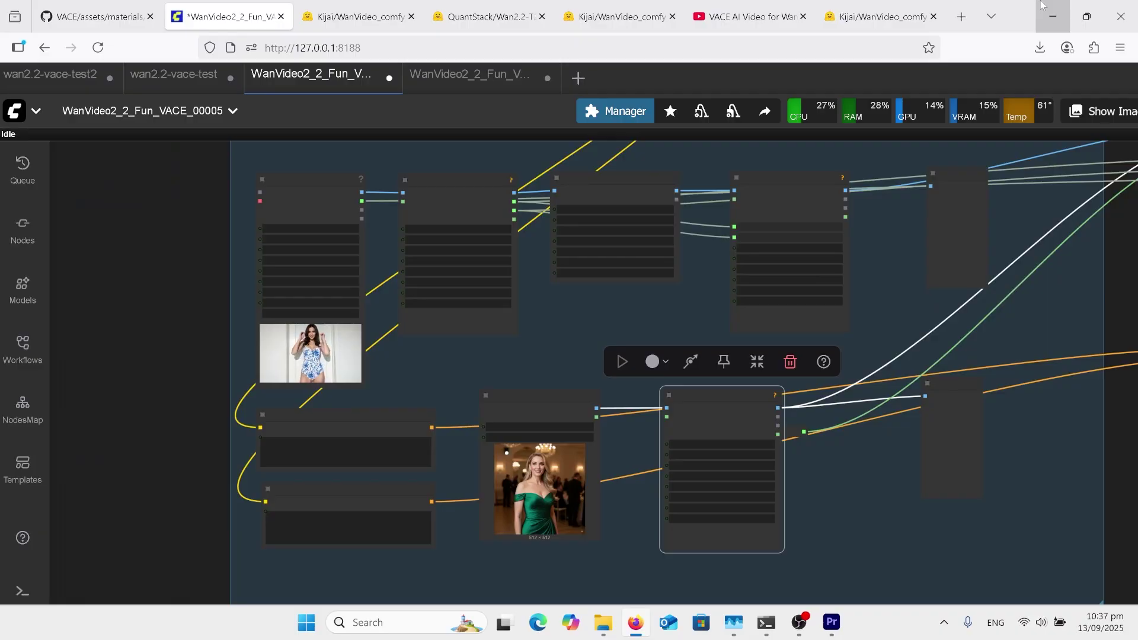
Examine the green-dress reference image, its Resize Image v2 node and the text prompts in the WanVideo2_2_Fun_VACE_00005 workflow.
scroll(618, 543, up, 7)
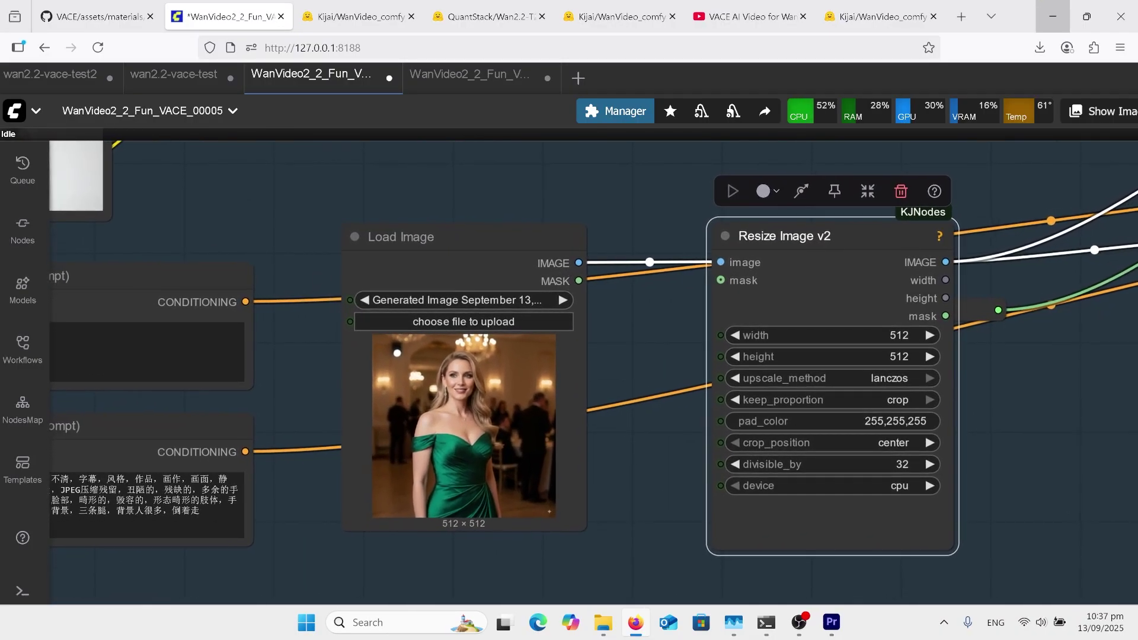
scroll(744, 386, down, 2)
scroll(722, 491, down, 4)
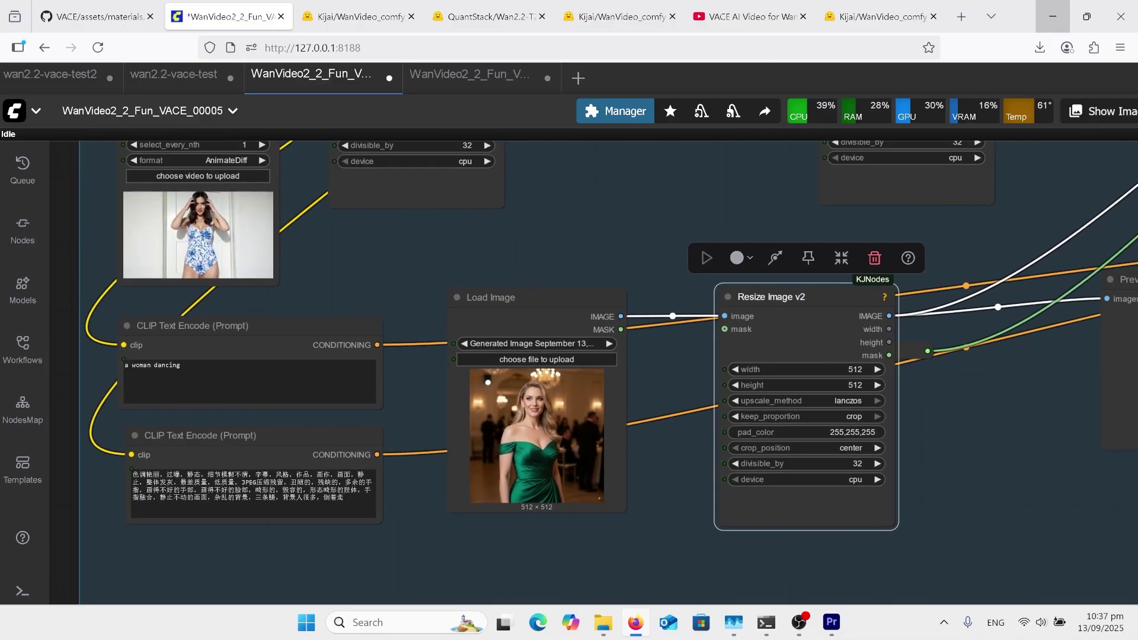
scroll(666, 557, down, 2)
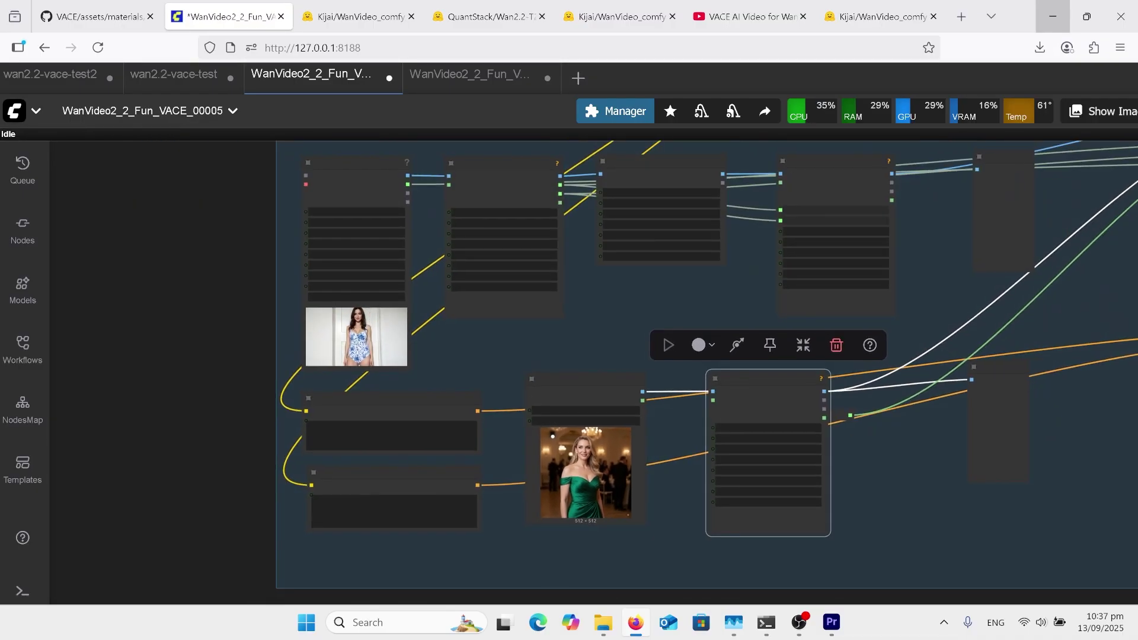
scroll(667, 486, up, 2)
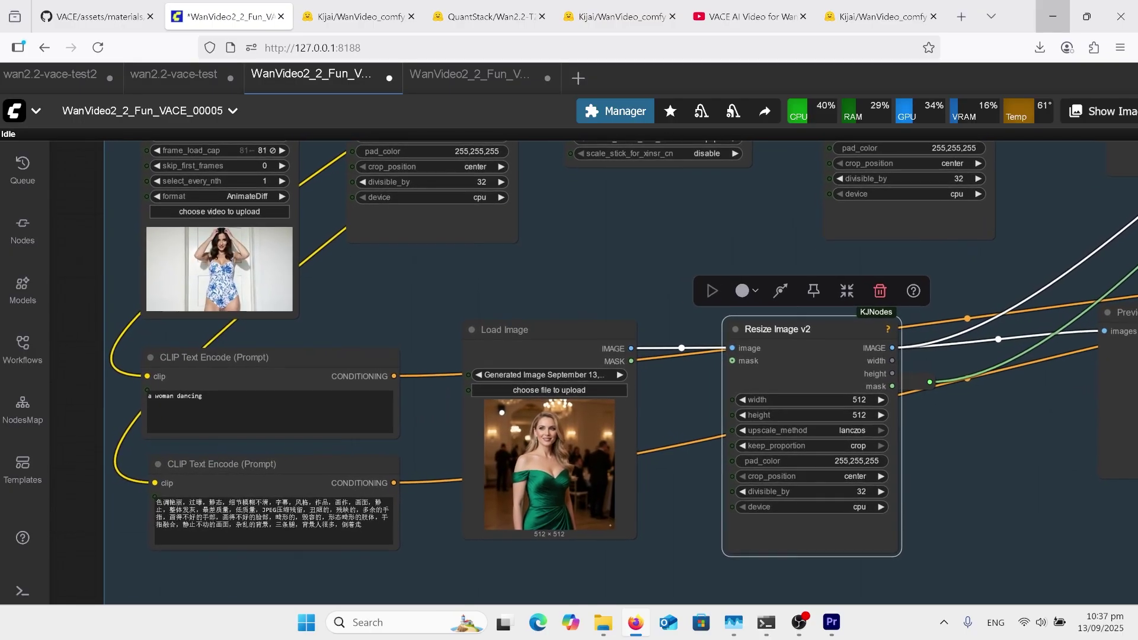
Examine the model loading group, including Load CLIP and the high-noise and low-noise loaders, and select the low-noise WanVideo Model Loader.
scroll(628, 587, down, 5)
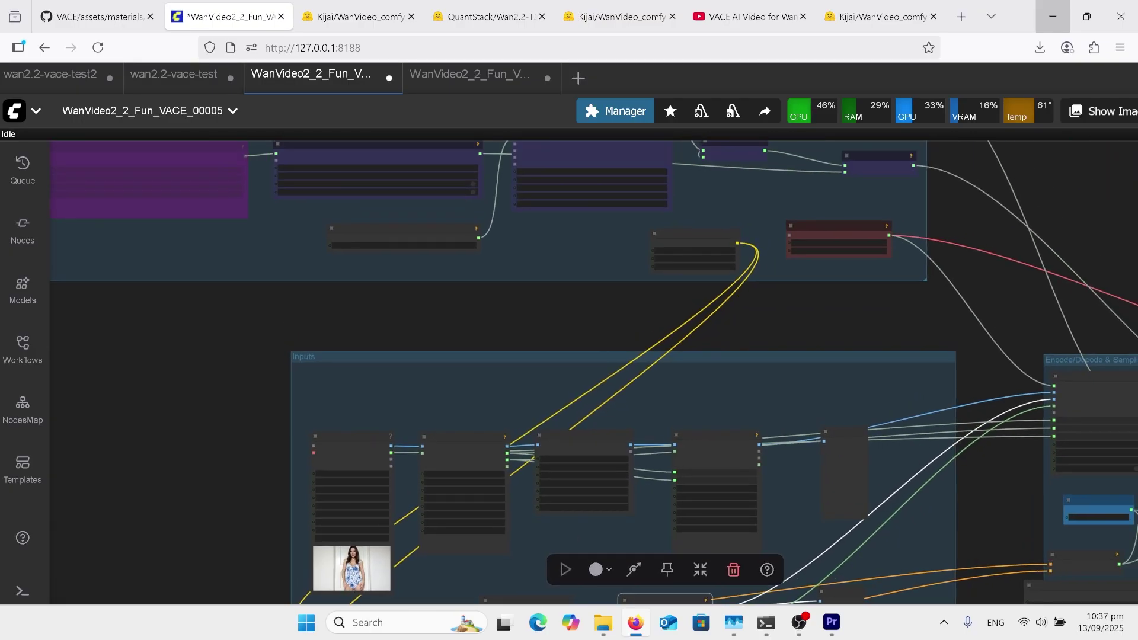
scroll(711, 267, up, 5)
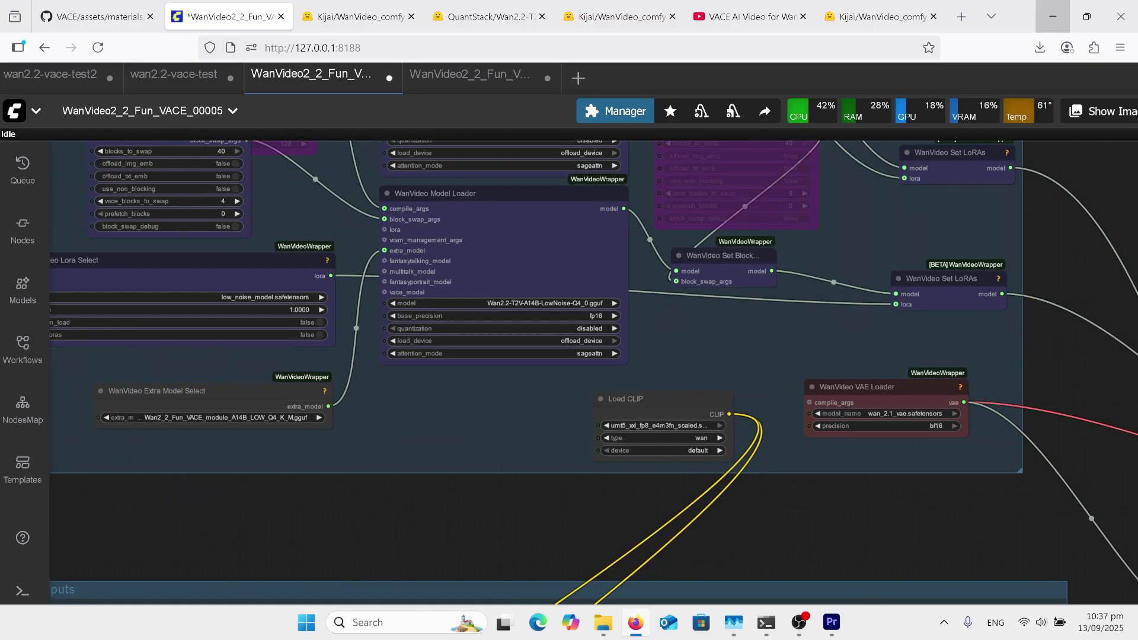
scroll(444, 328, up, 2)
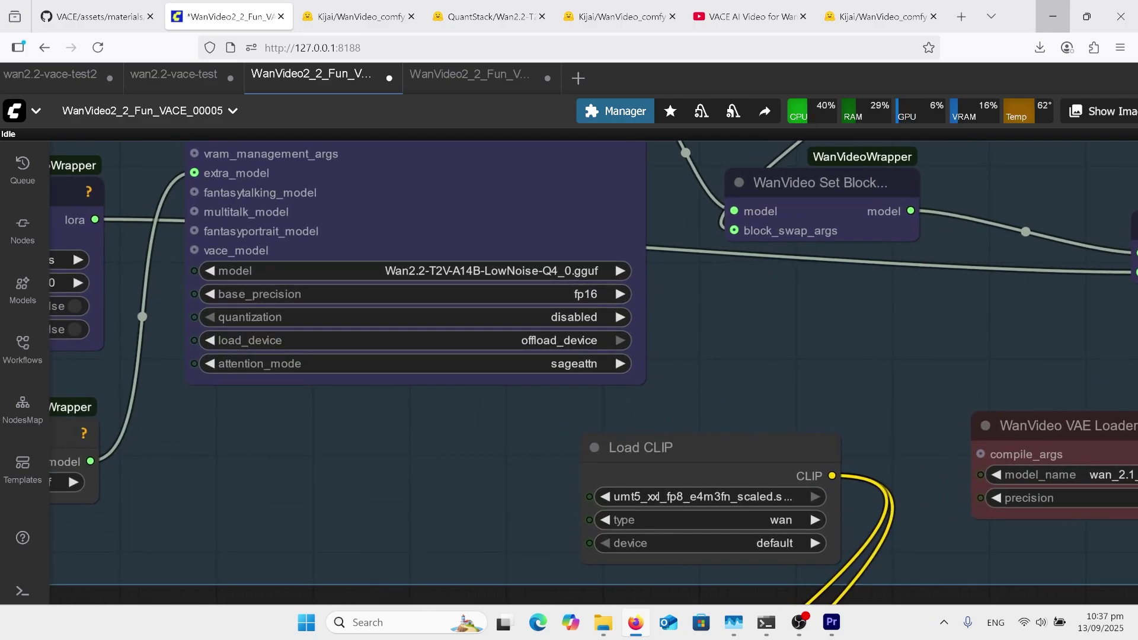
scroll(592, 368, down, 1)
scroll(593, 368, up, 2)
scroll(593, 368, down, 3)
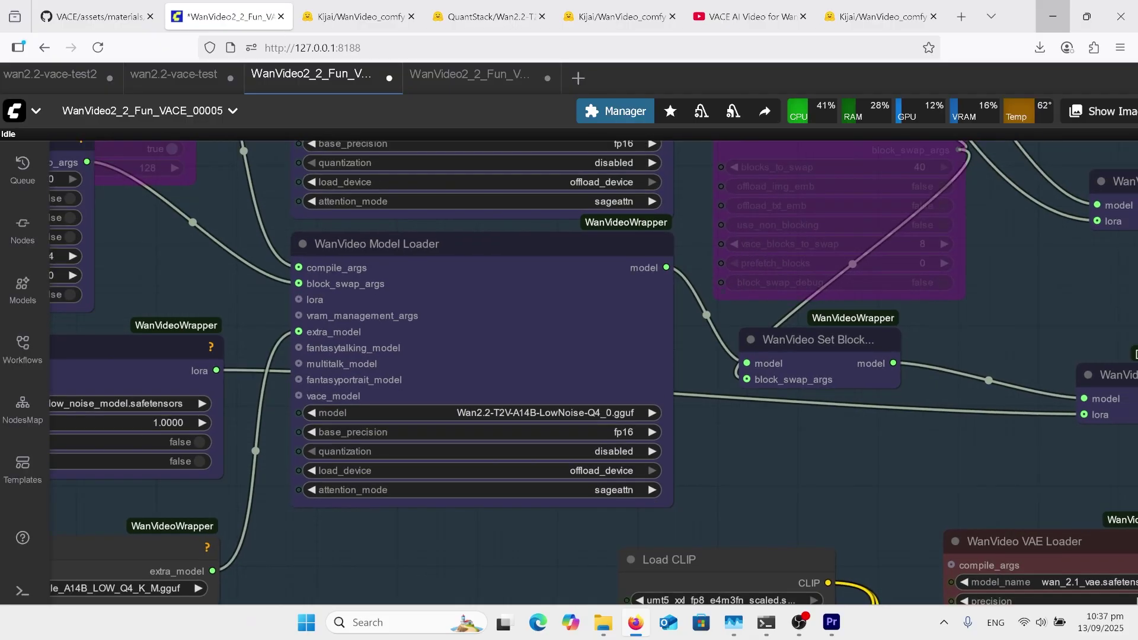
scroll(675, 237, down, 1)
scroll(676, 237, up, 4)
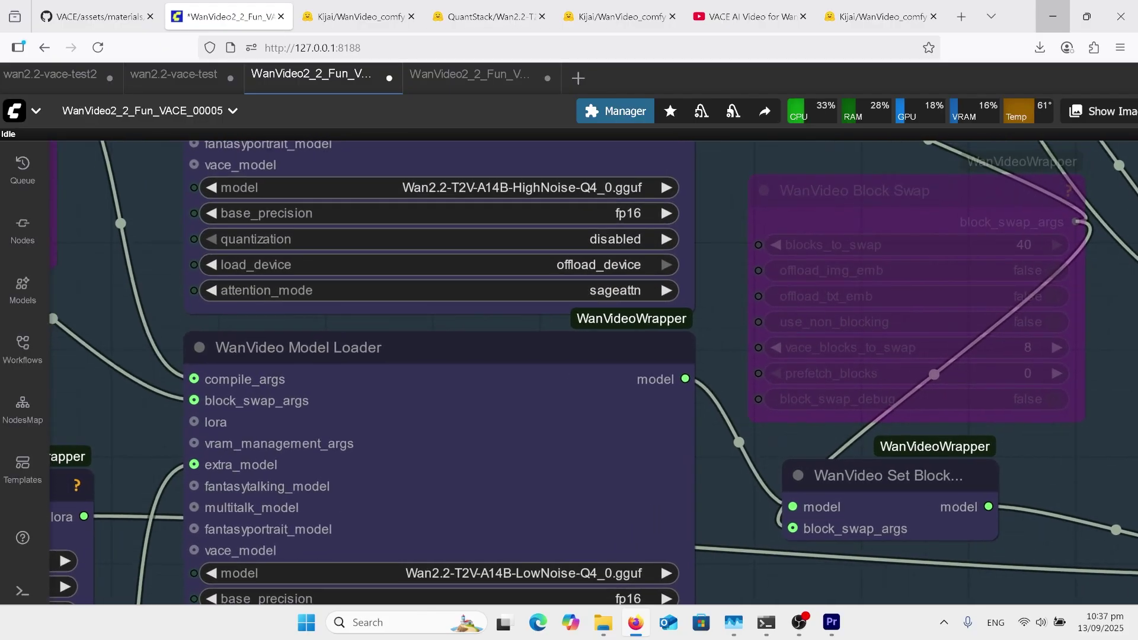
scroll(862, 364, down, 3)
scroll(1008, 332, down, 2)
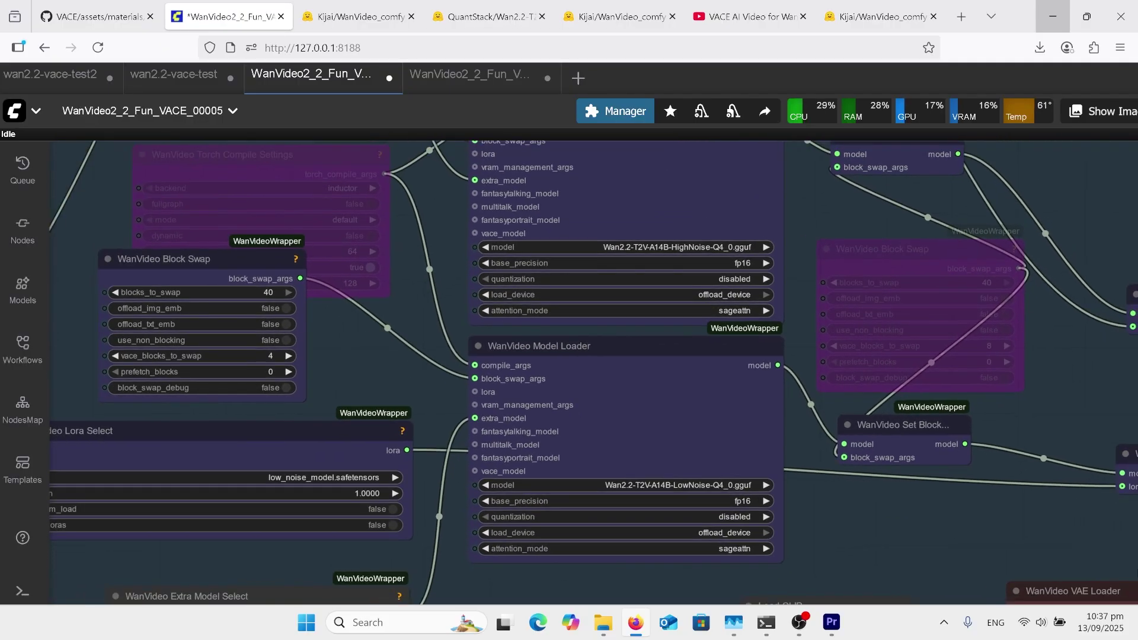
click(634, 345)
scroll(451, 355, up, 1)
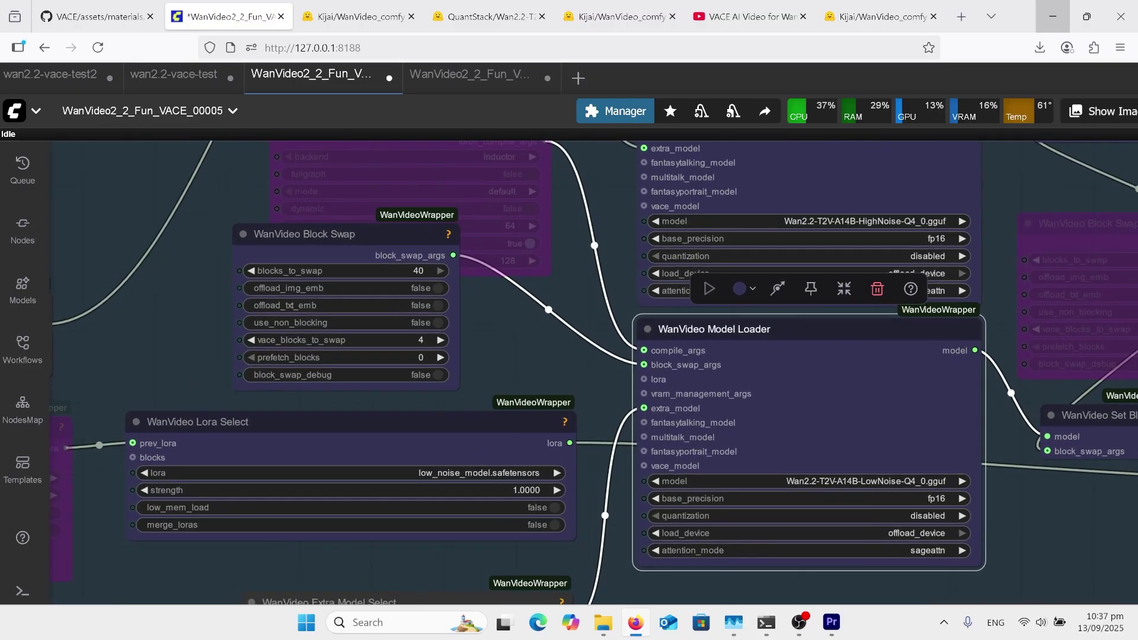
Examine the high-noise and low-noise WanVideo Model Loaders with their Block Swap connections, and select the high-noise loader.
scroll(593, 373, up, 1)
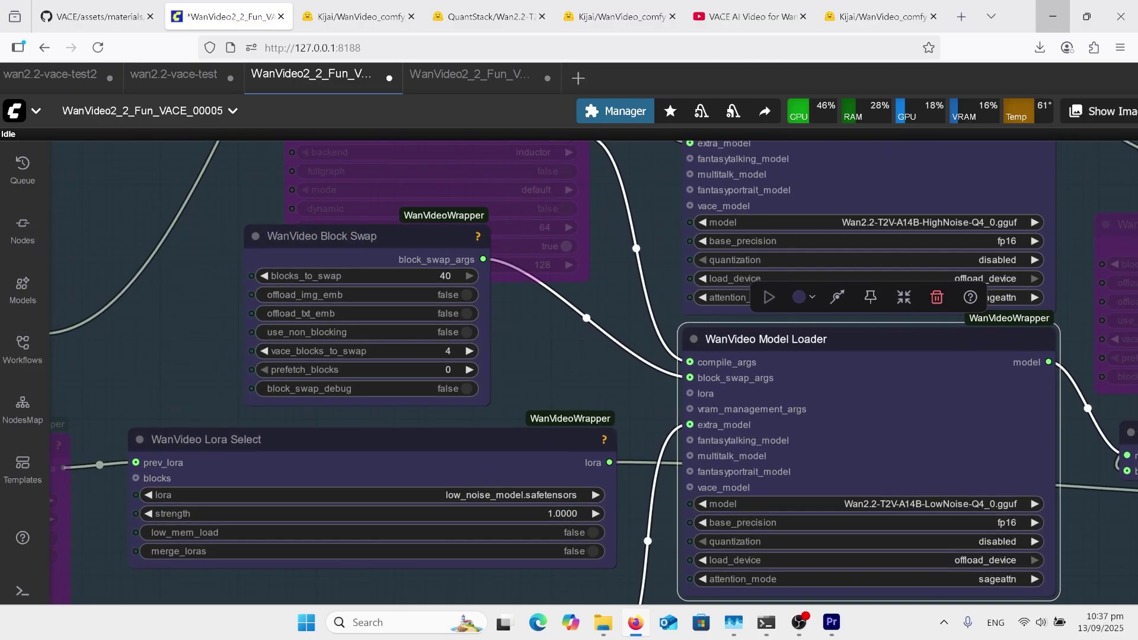
scroll(586, 527, down, 3)
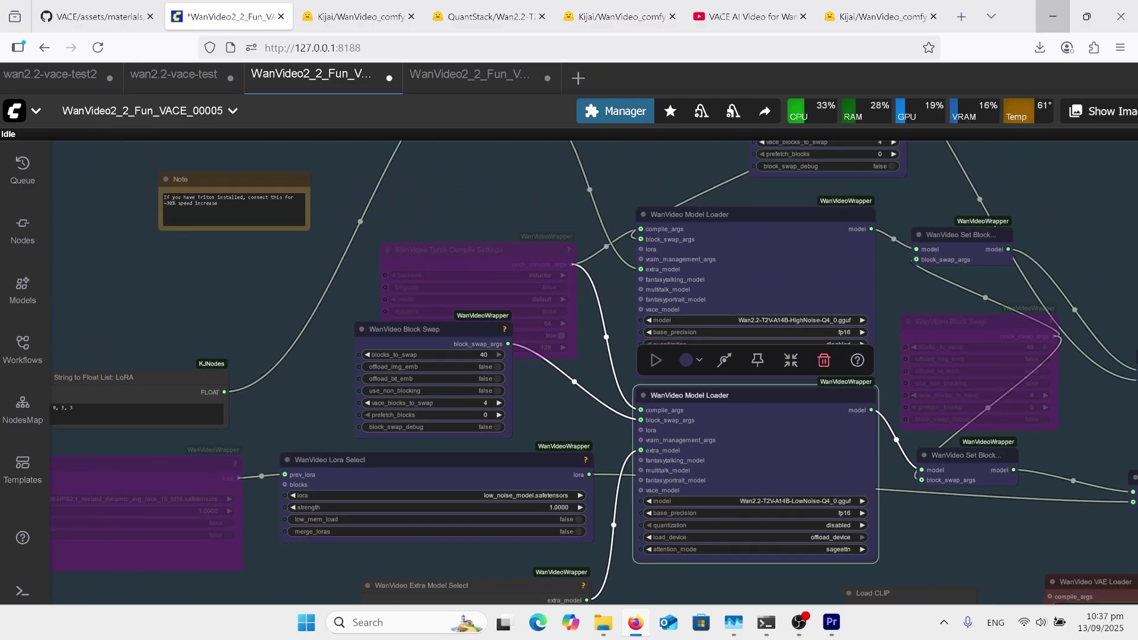
scroll(569, 368, down, 1)
scroll(801, 270, up, 4)
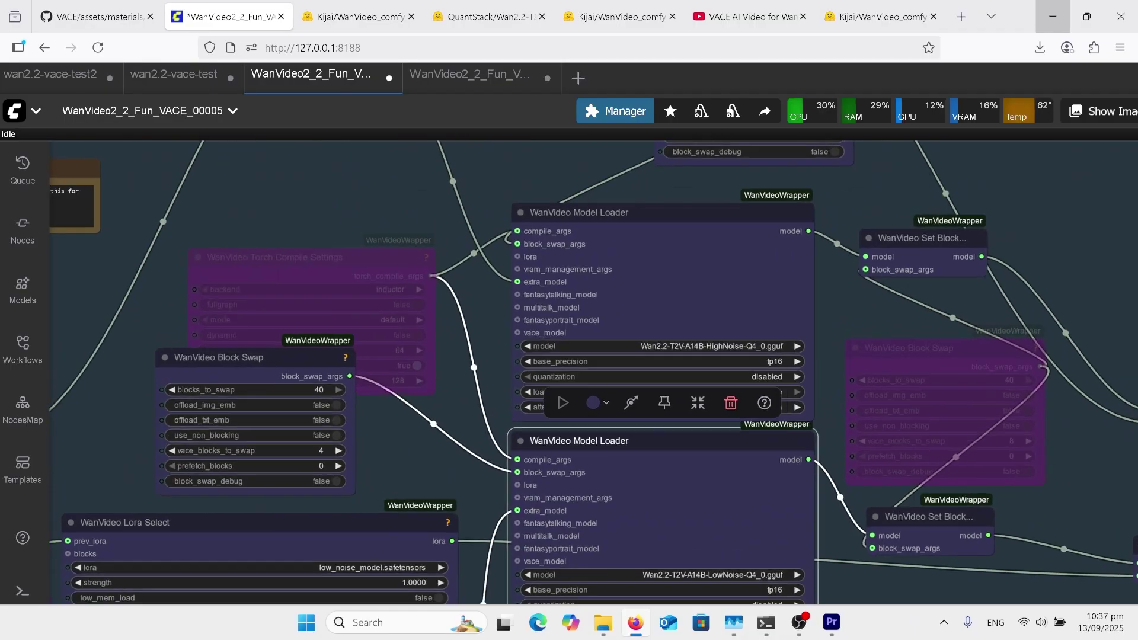
scroll(593, 372, down, 3)
scroll(569, 367, up, 2)
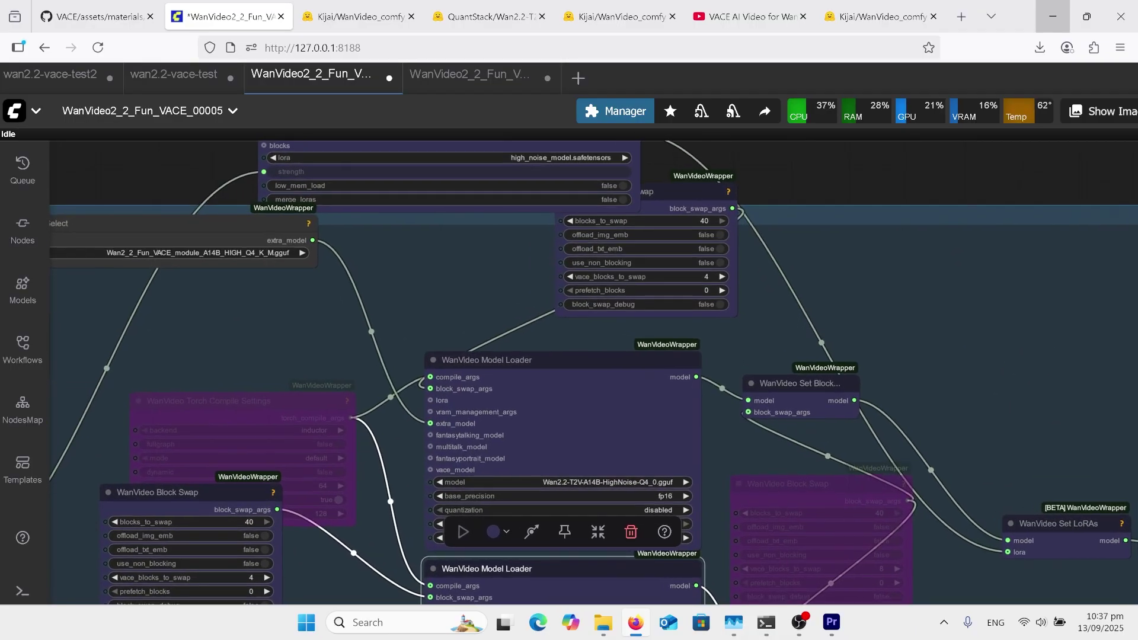
scroll(569, 368, down, 2)
scroll(569, 367, up, 4)
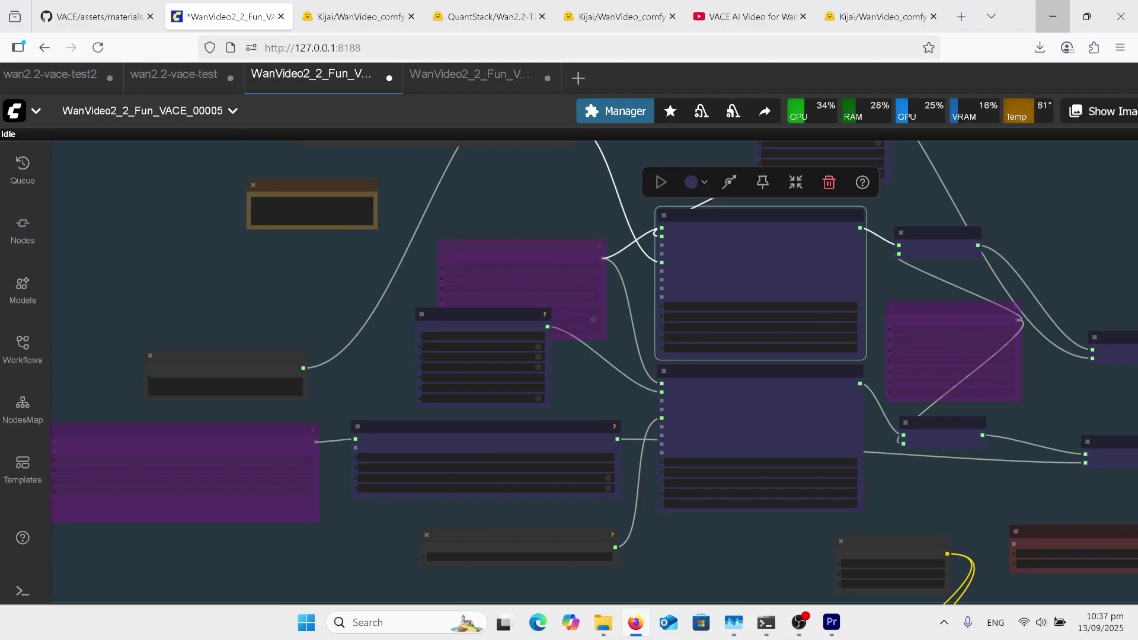
Examine the low-noise WanVideo Lora Select and Extra Model Select nodes beside the low-noise Model Loader.
scroll(593, 373, up, 1)
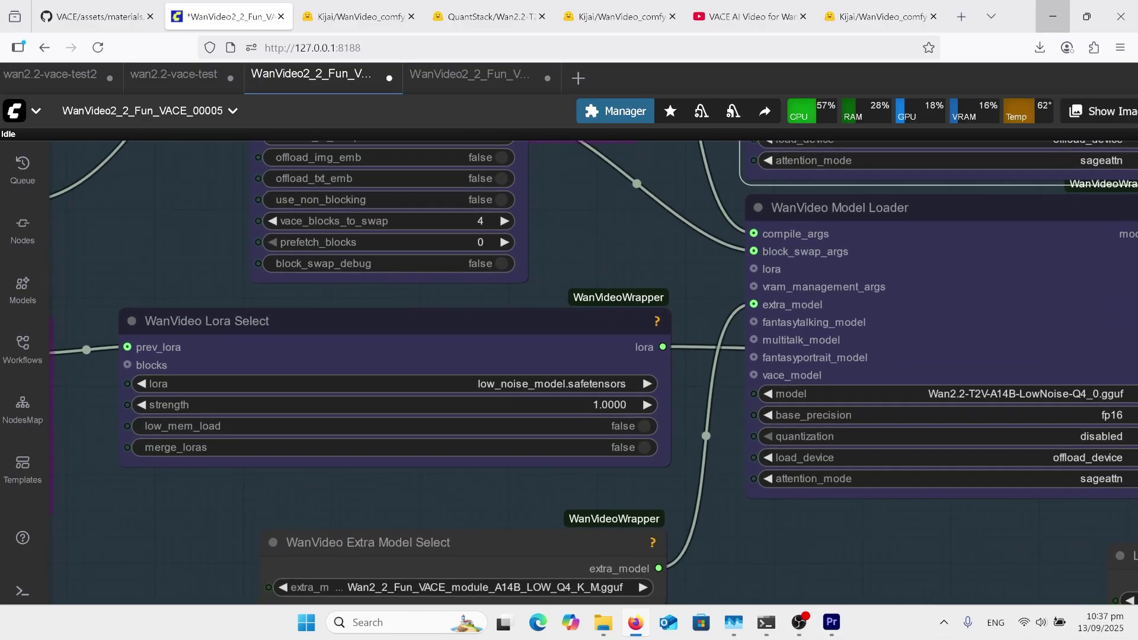
scroll(570, 367, down, 4)
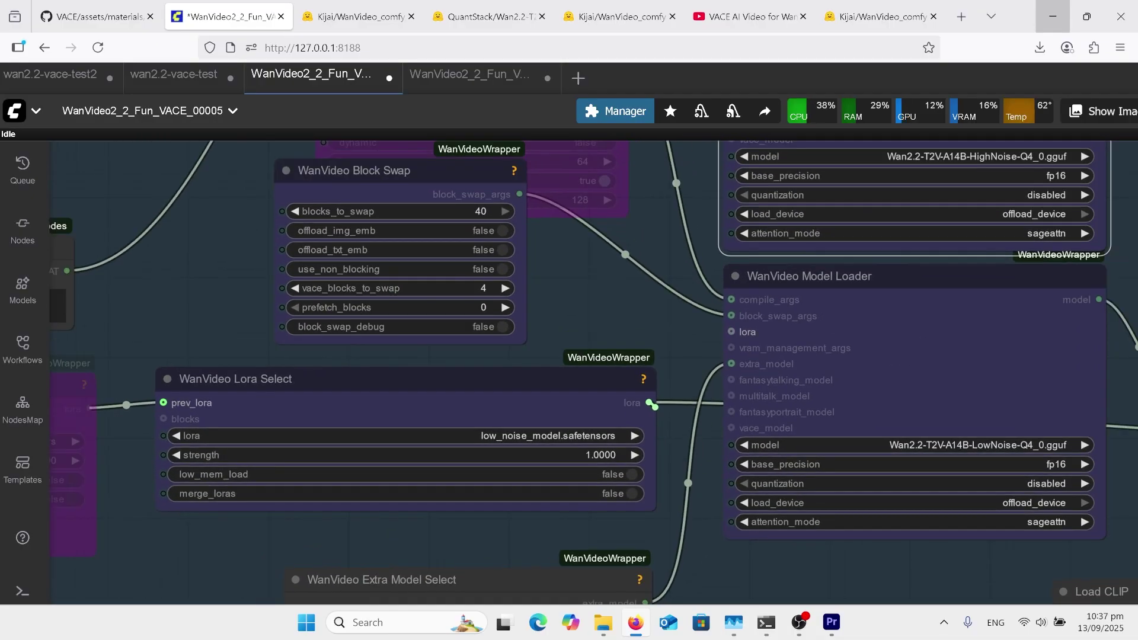
scroll(593, 372, down, 3)
drag(648, 440, 617, 452)
scroll(594, 372, up, 2)
scroll(605, 504, down, 3)
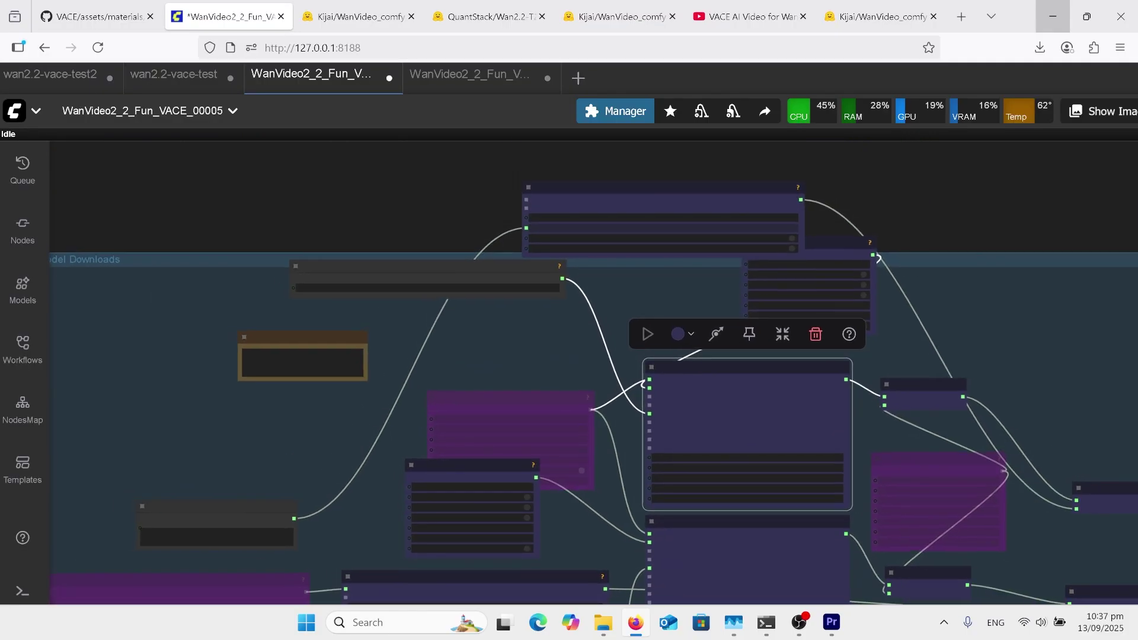
Select the WanVideo Block Swap node above the high-noise loader and examine the high-noise Extra Model Select node and its extra_model link.
scroll(770, 280, up, 4)
scroll(802, 276, up, 3)
scroll(890, 275, down, 2)
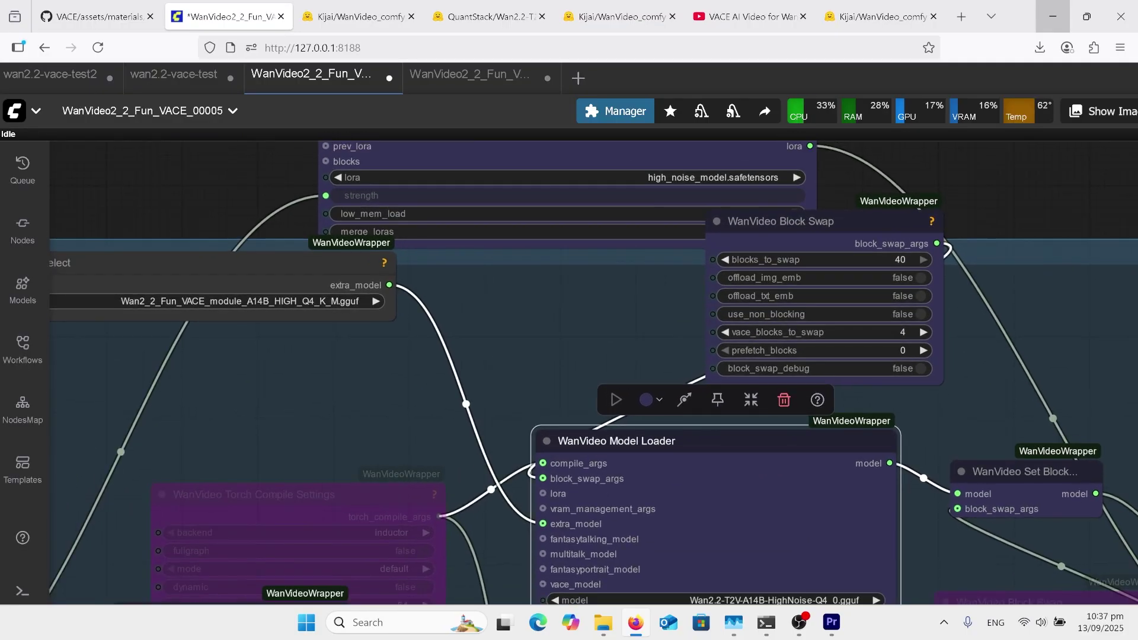
click(830, 230)
scroll(286, 346, up, 5)
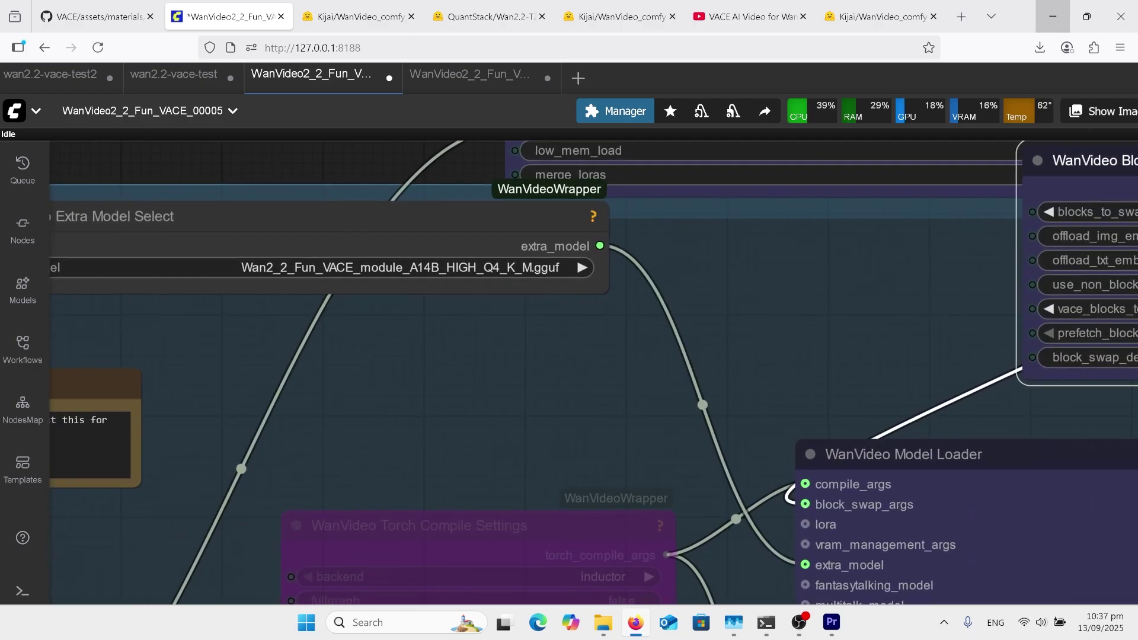
scroll(594, 372, up, 1)
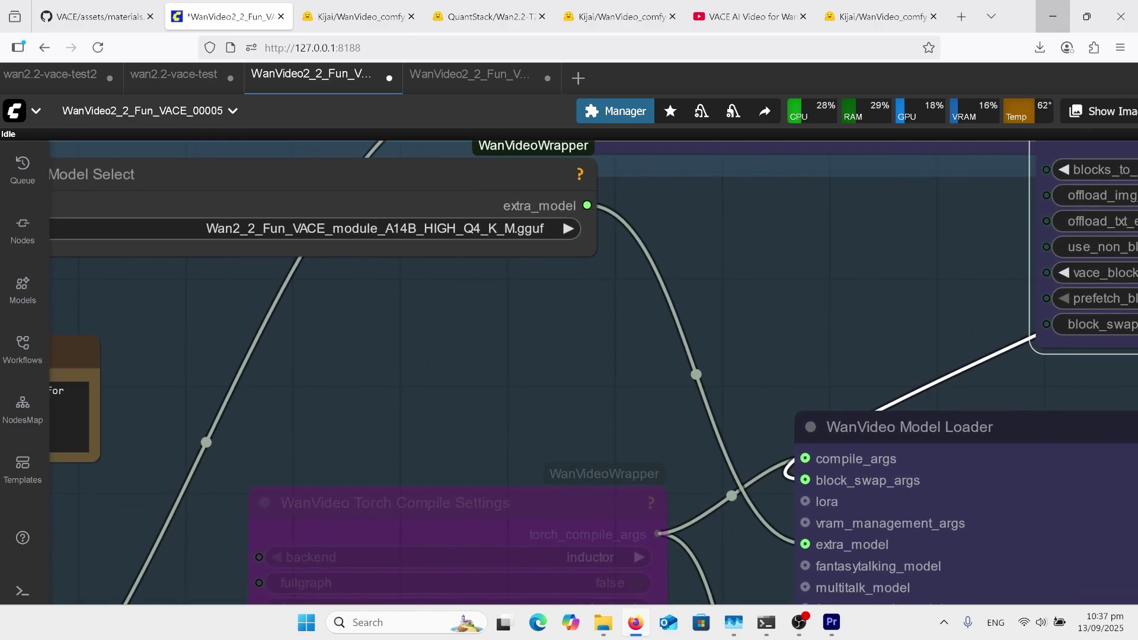
scroll(594, 373, up, 1)
scroll(569, 368, down, 2)
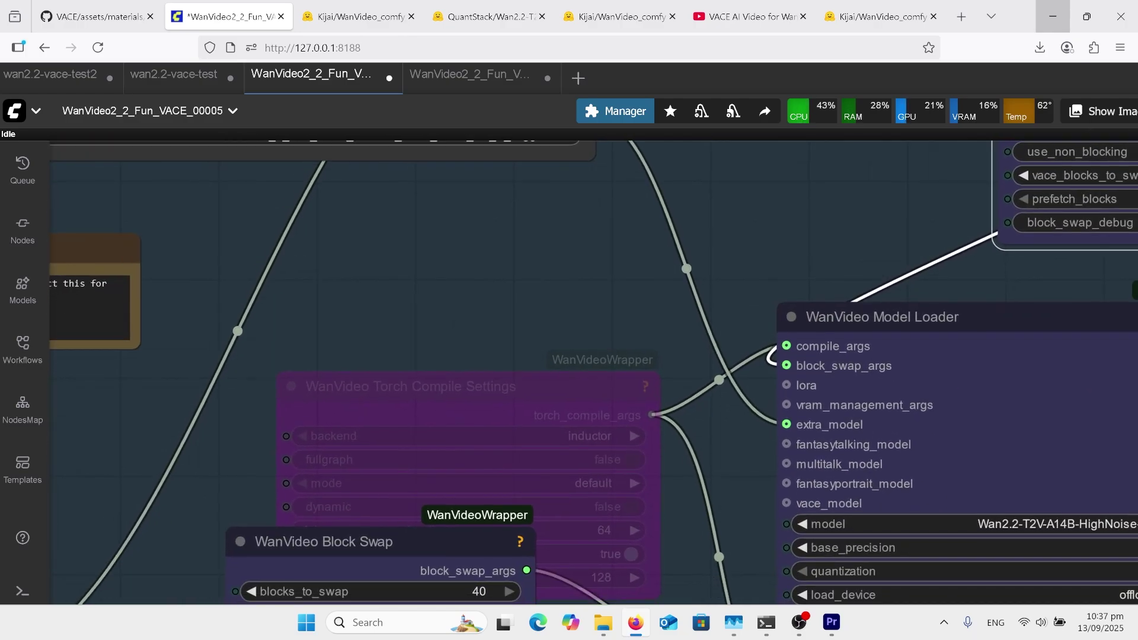
scroll(595, 372, up, 3)
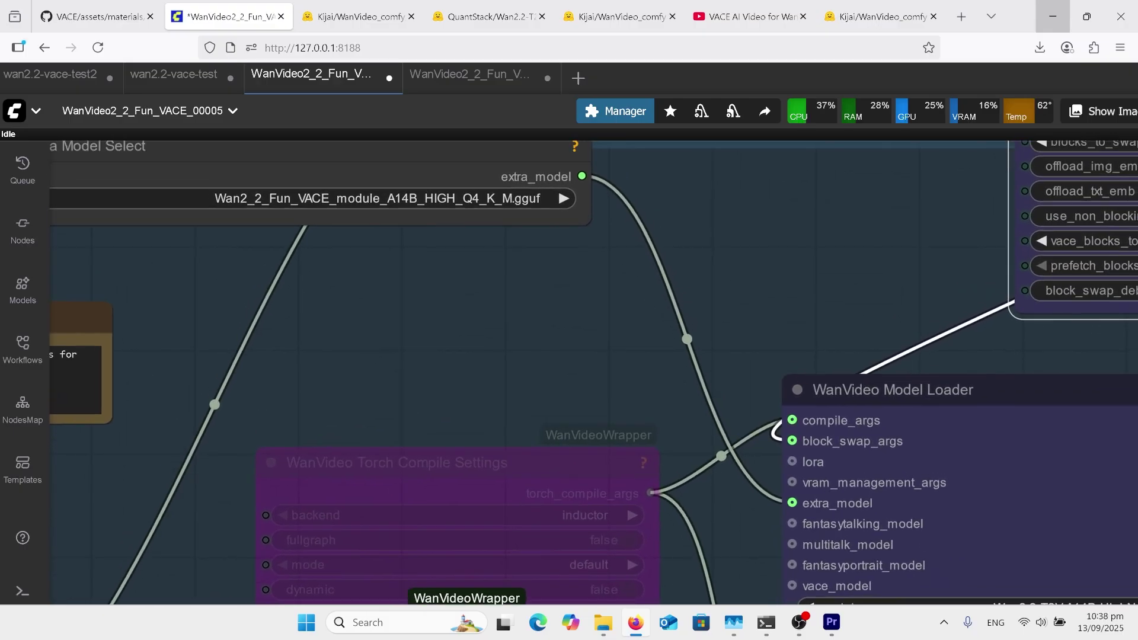
scroll(569, 368, up, 3)
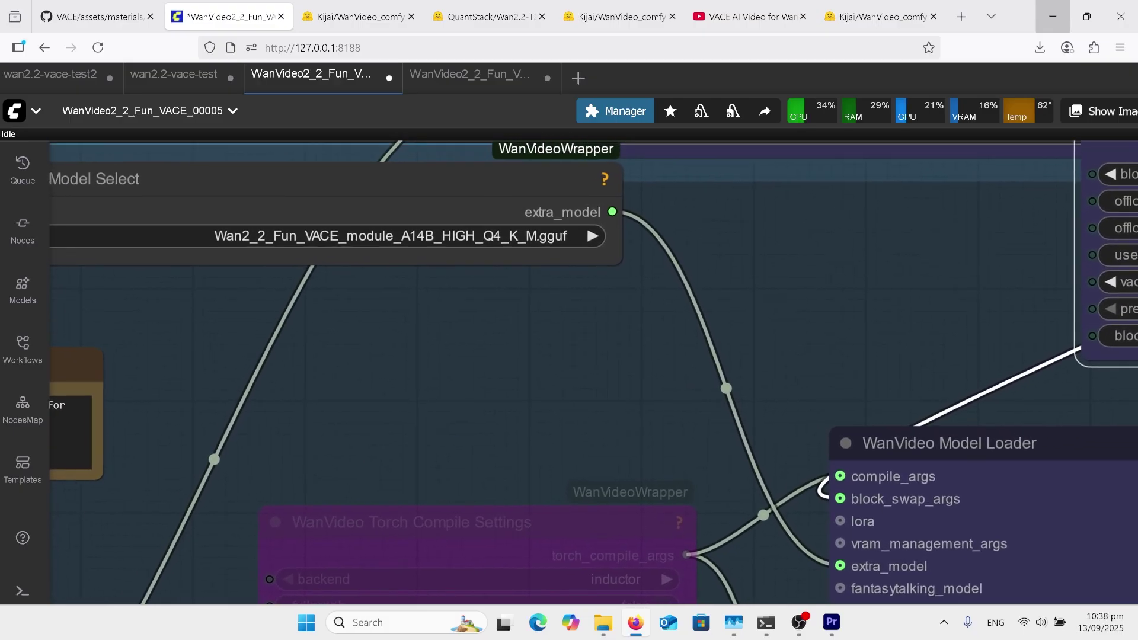
scroll(569, 367, up, 1)
scroll(548, 236, up, 2)
scroll(556, 540, up, 1)
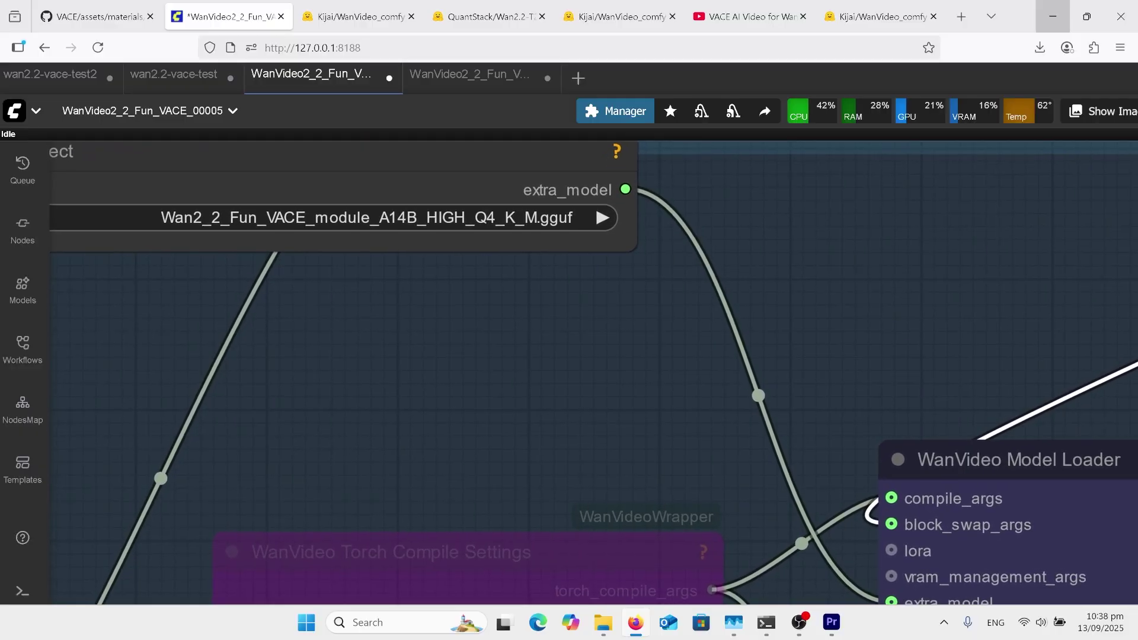
scroll(726, 429, up, 1)
scroll(458, 168, down, 6)
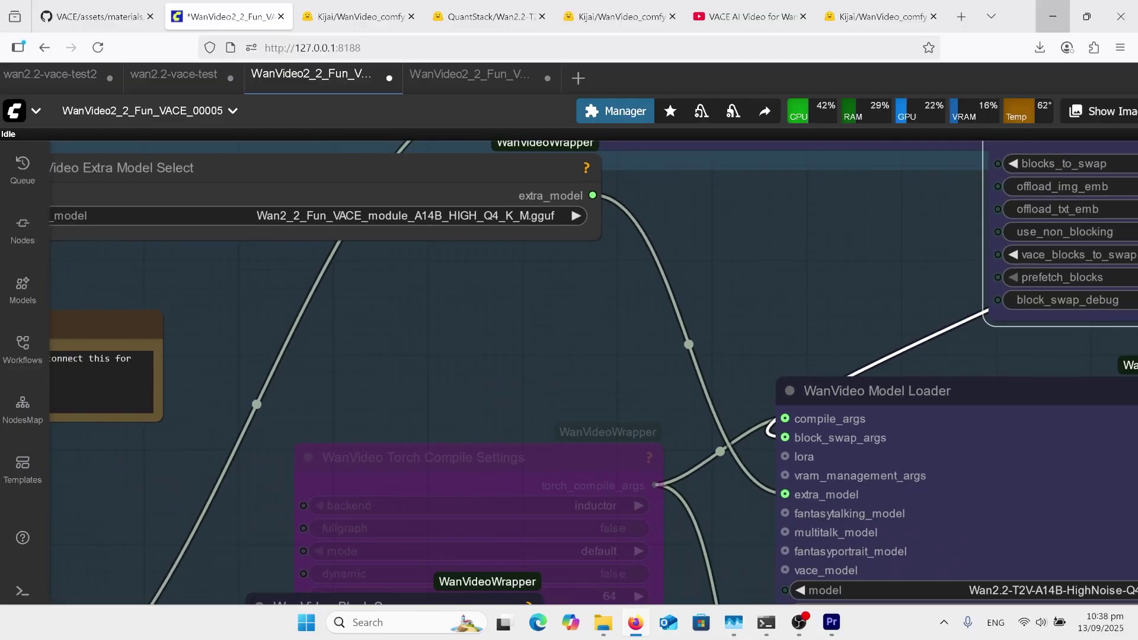
Examine the high-noise WanVideo Model Loader's inputs and settings together with its surrounding Extra Model Select, Block Swap and Note nodes.
scroll(1060, 524, up, 6)
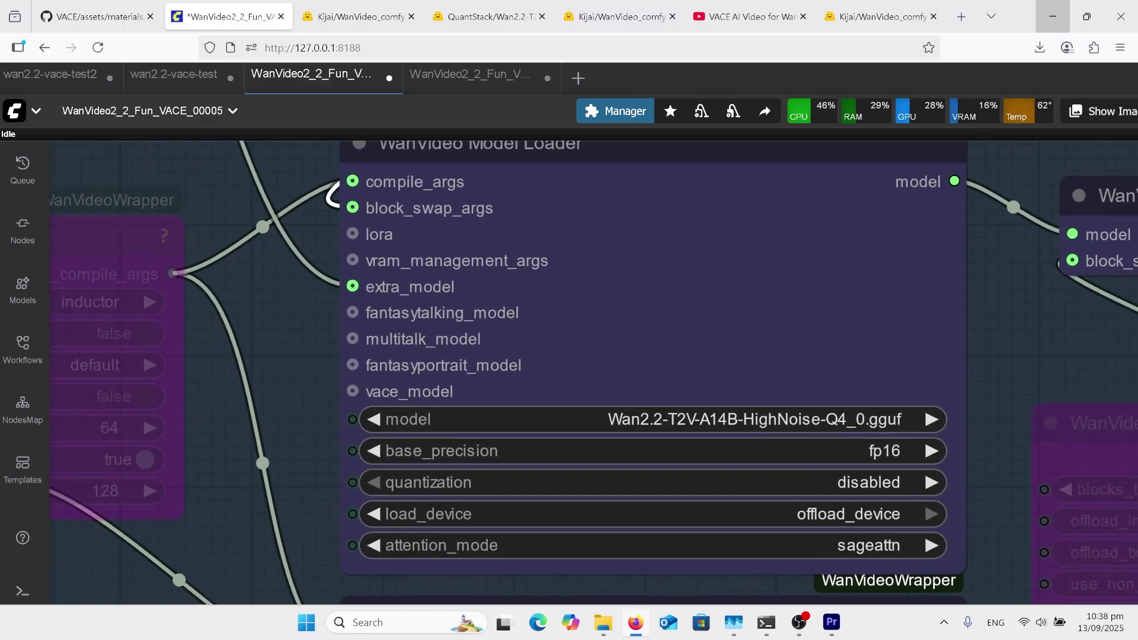
scroll(1080, 523, down, 6)
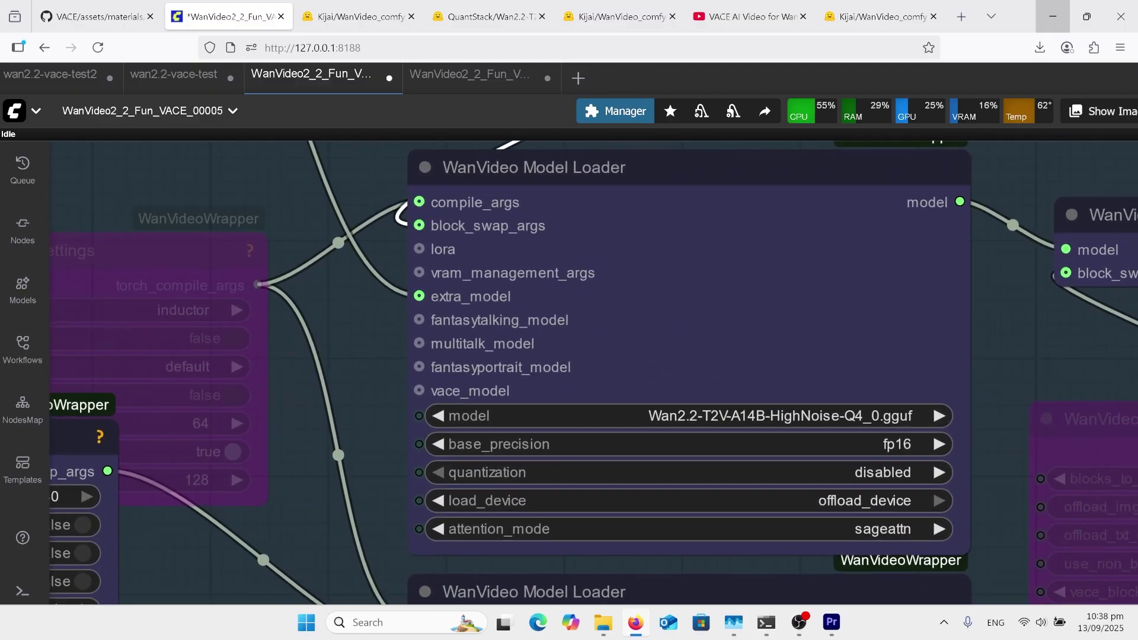
scroll(1037, 510, down, 2)
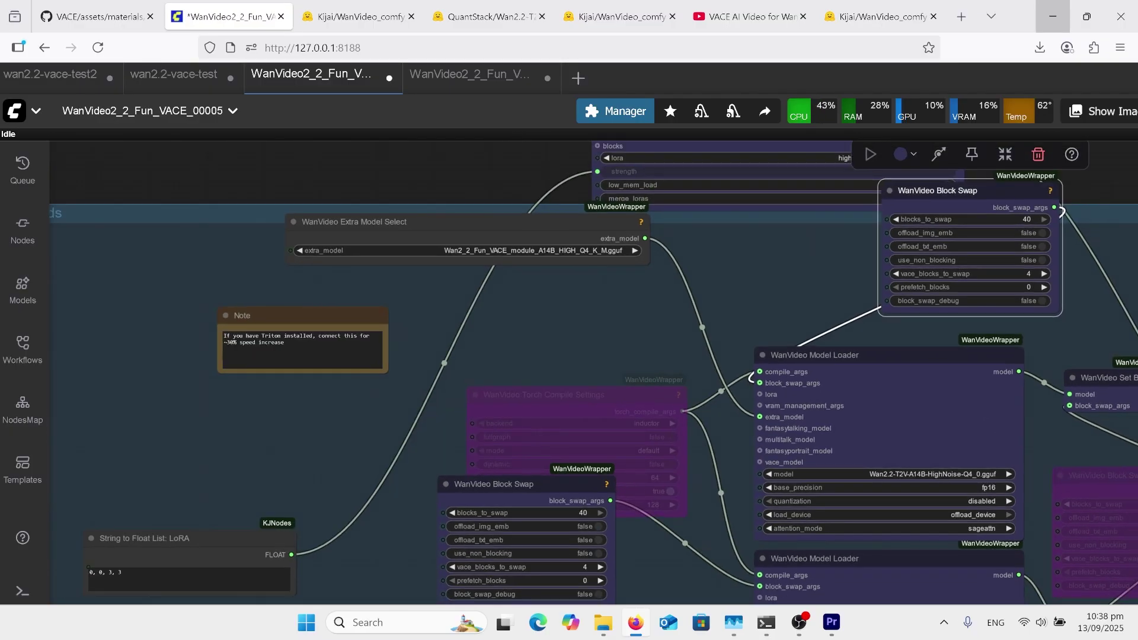
scroll(675, 281, up, 6)
scroll(574, 267, down, 3)
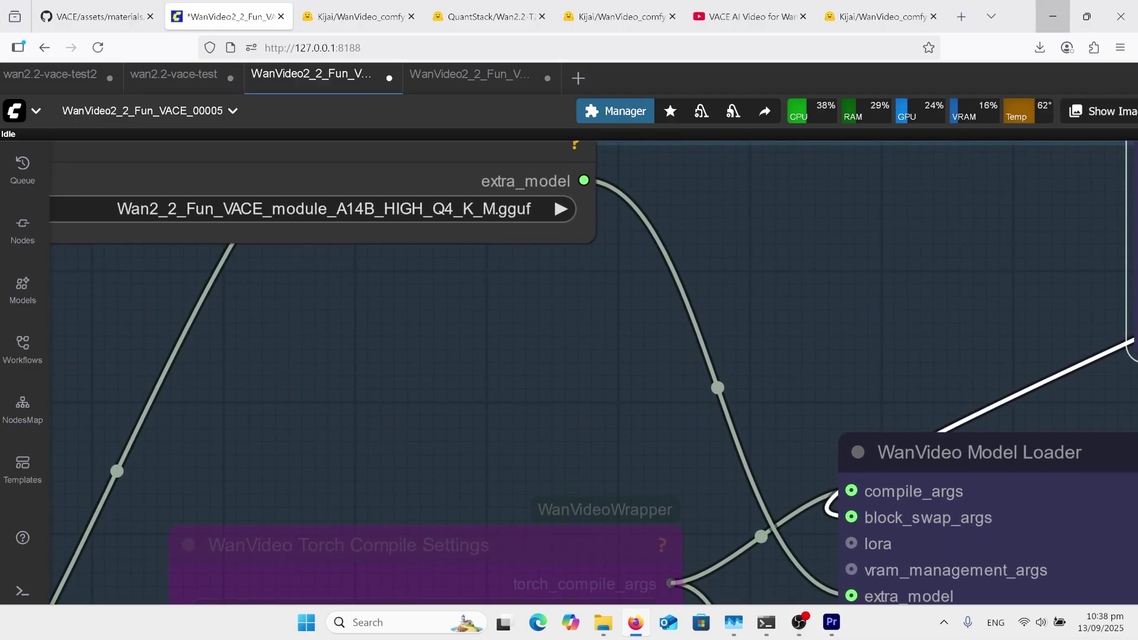
scroll(475, 254, down, 1)
scroll(1026, 542, up, 5)
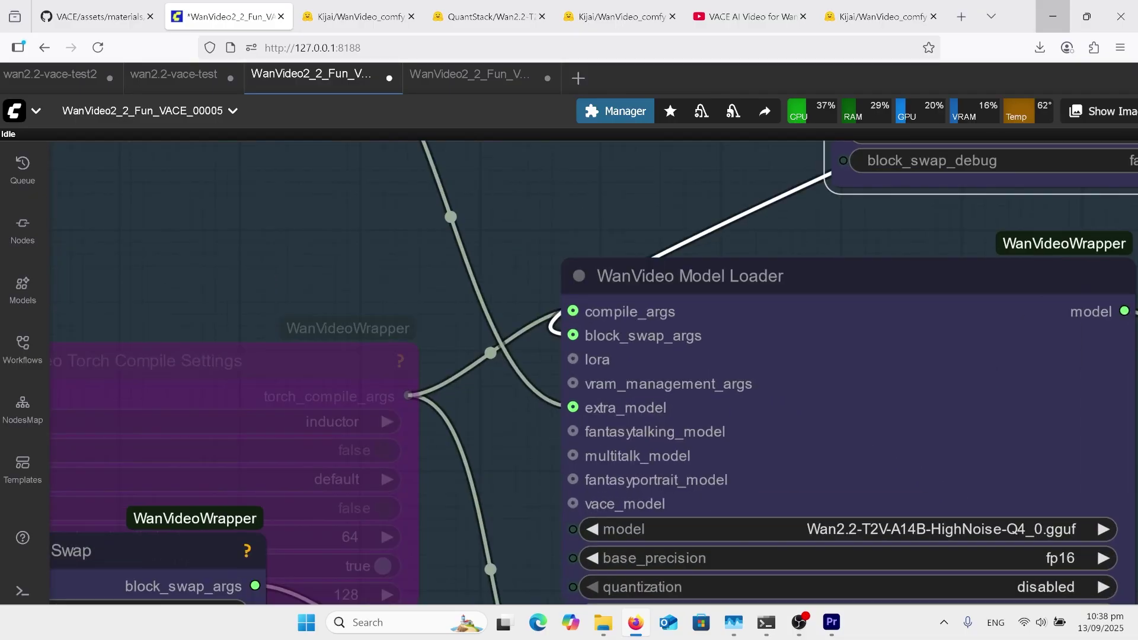
scroll(975, 490, down, 2)
scroll(948, 501, down, 5)
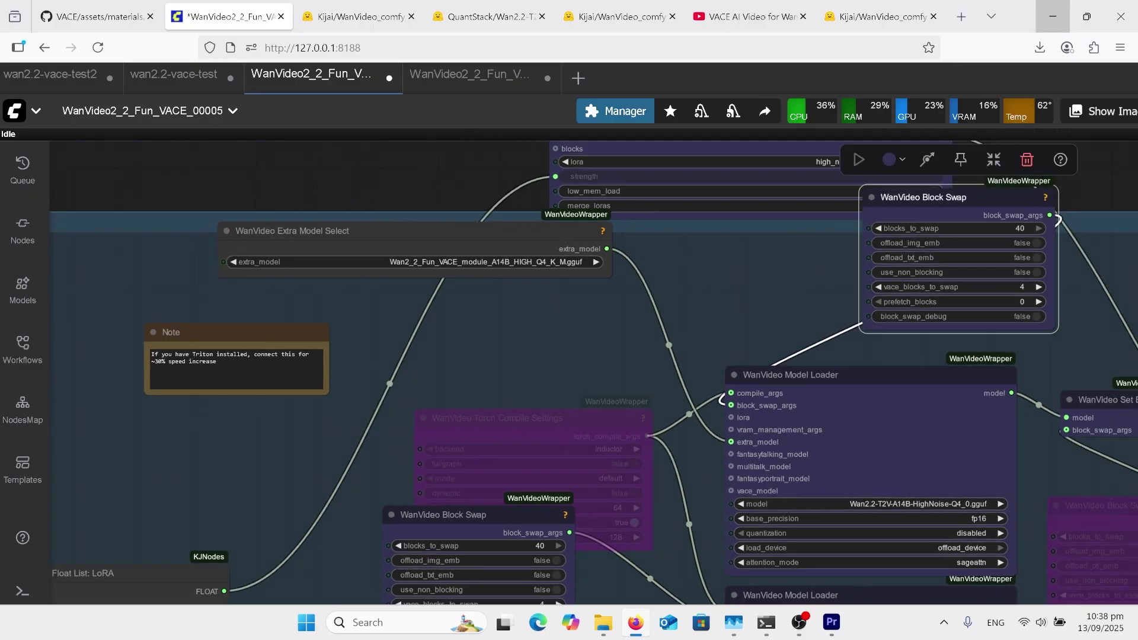
Select the high-noise WanVideo Model Loader and trace its extra_model connection back to the Extra Model Select node.
click(789, 379)
scroll(670, 308, up, 3)
scroll(657, 256, up, 3)
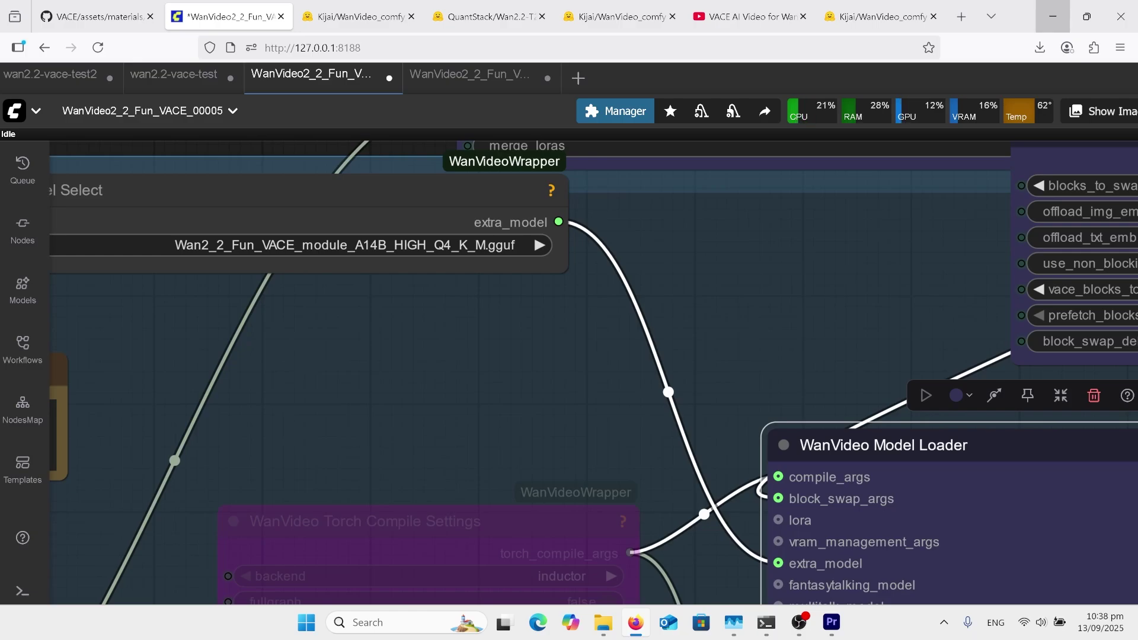
scroll(732, 161, down, 4)
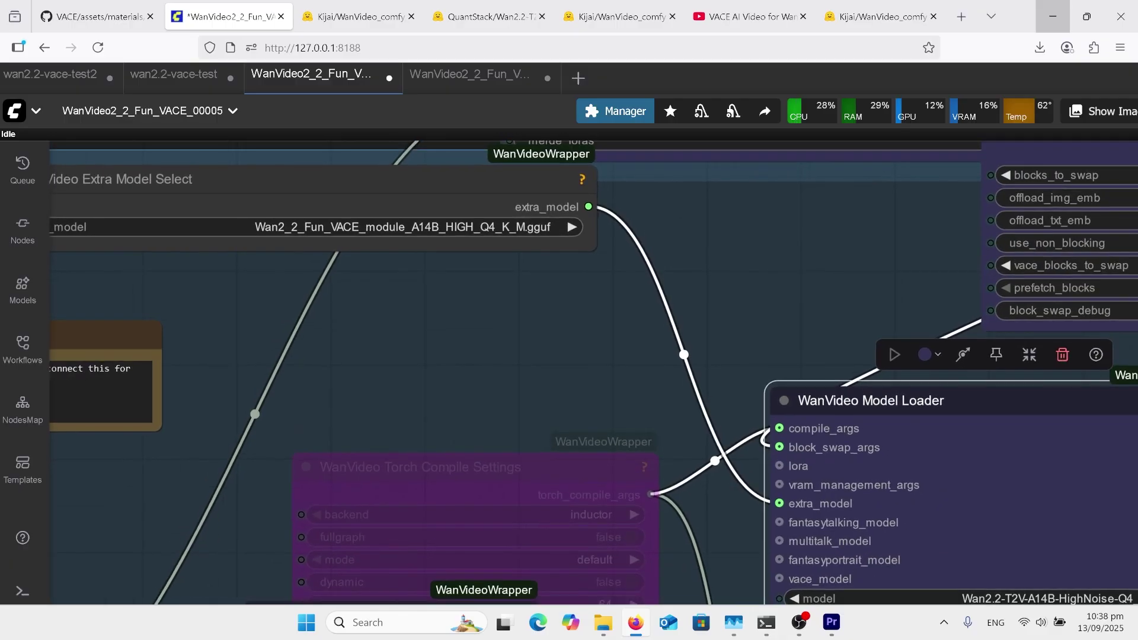
scroll(732, 161, down, 3)
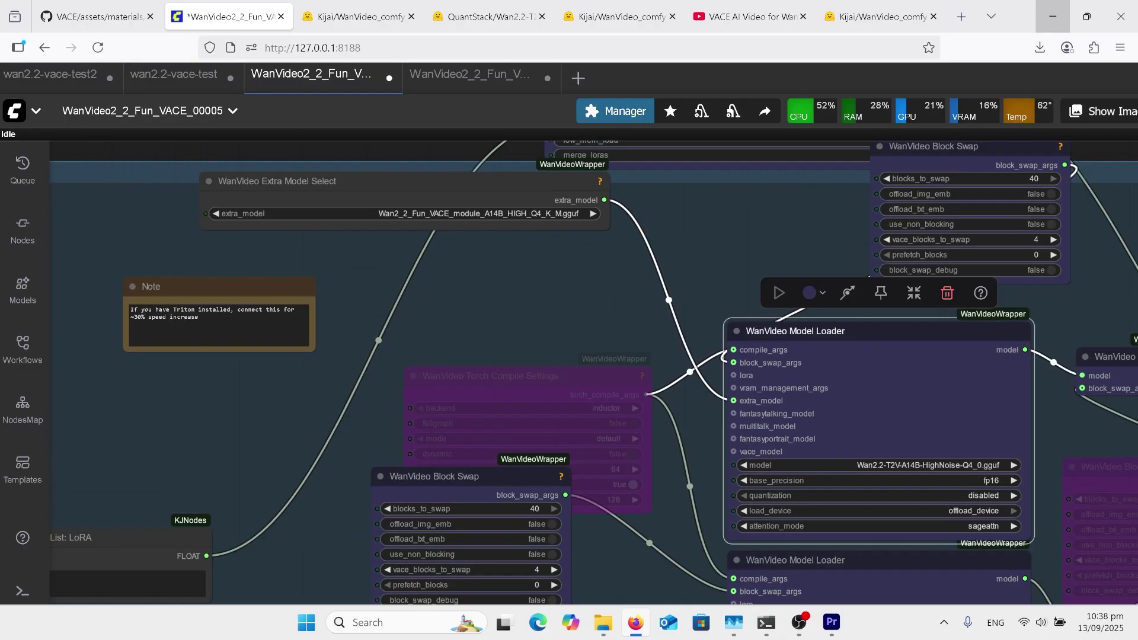
Select the bypassed Torch Compile Settings node and examine the low-noise Extra Model Select and the two chained WanVideo Lora Select nodes.
scroll(598, 188, down, 6)
click(551, 273)
scroll(474, 557, up, 5)
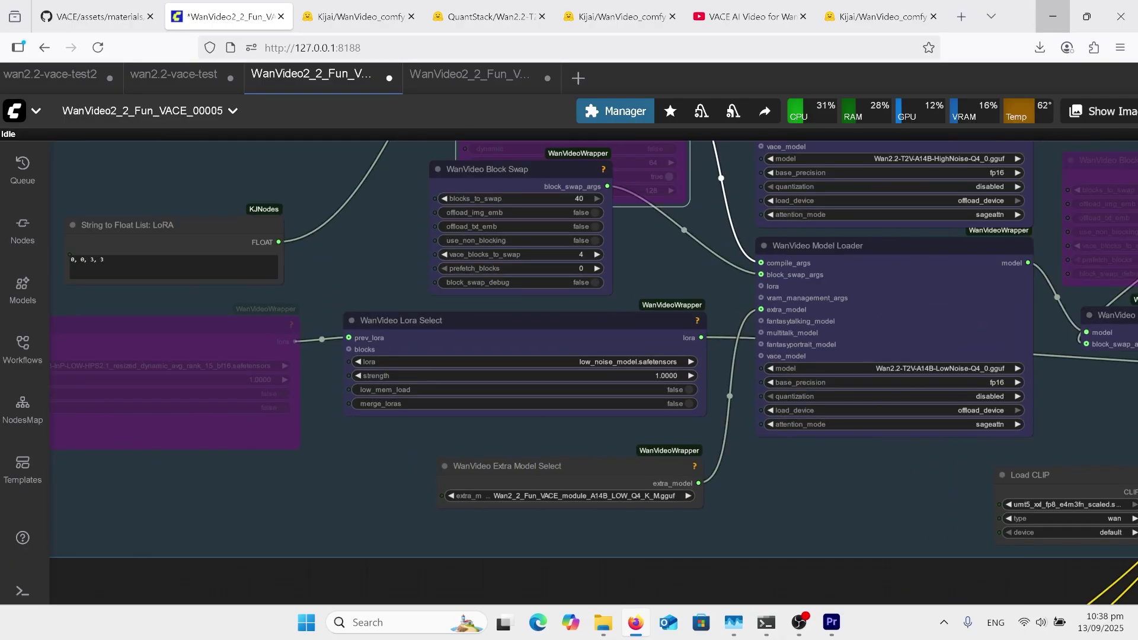
drag(407, 534, 642, 542)
scroll(431, 532, up, 2)
scroll(444, 433, up, 1)
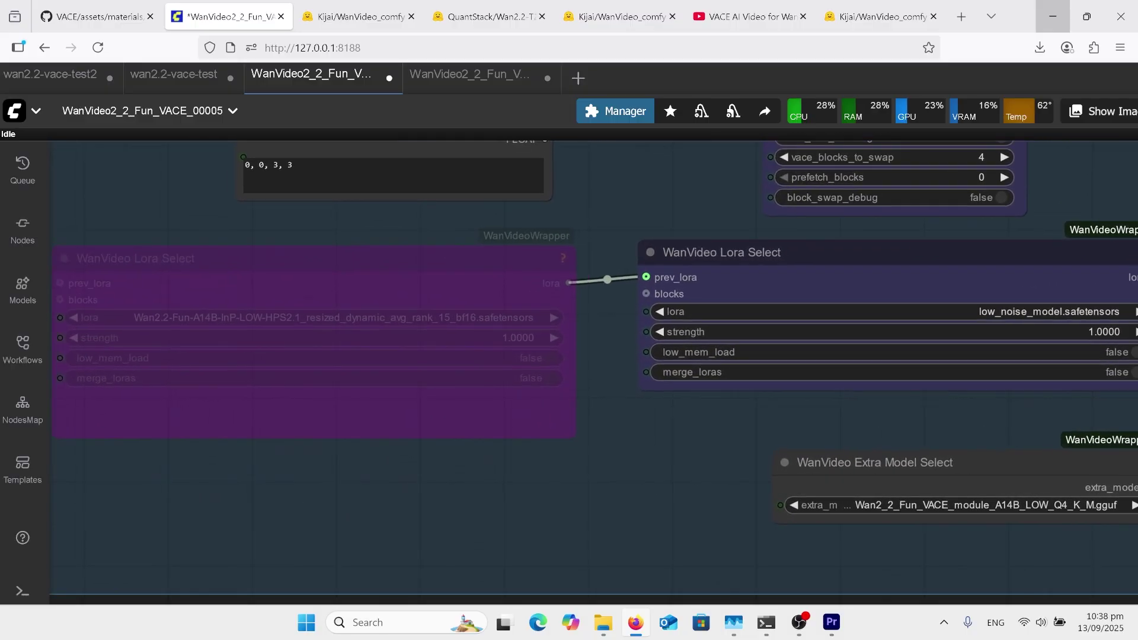
scroll(291, 436, down, 1)
scroll(157, 409, down, 1)
drag(533, 397, 403, 396)
scroll(469, 397, down, 1)
click(486, 300)
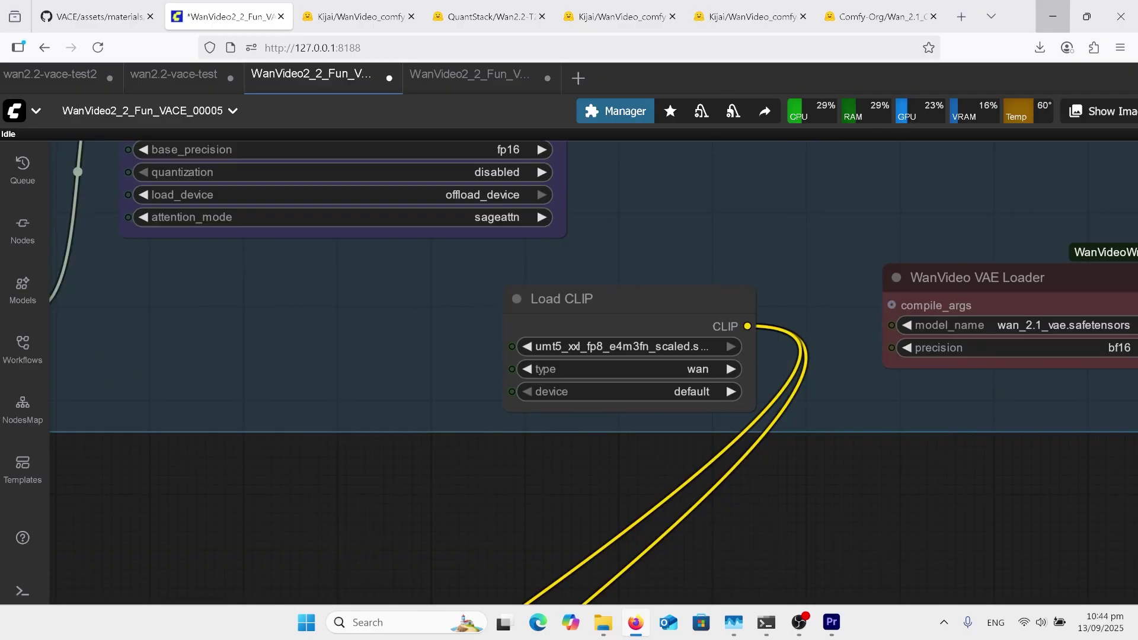
Examine the model, type and precision settings in the Load CLIP and WanVideo VAE Loader nodes.
scroll(759, 409, up, 8)
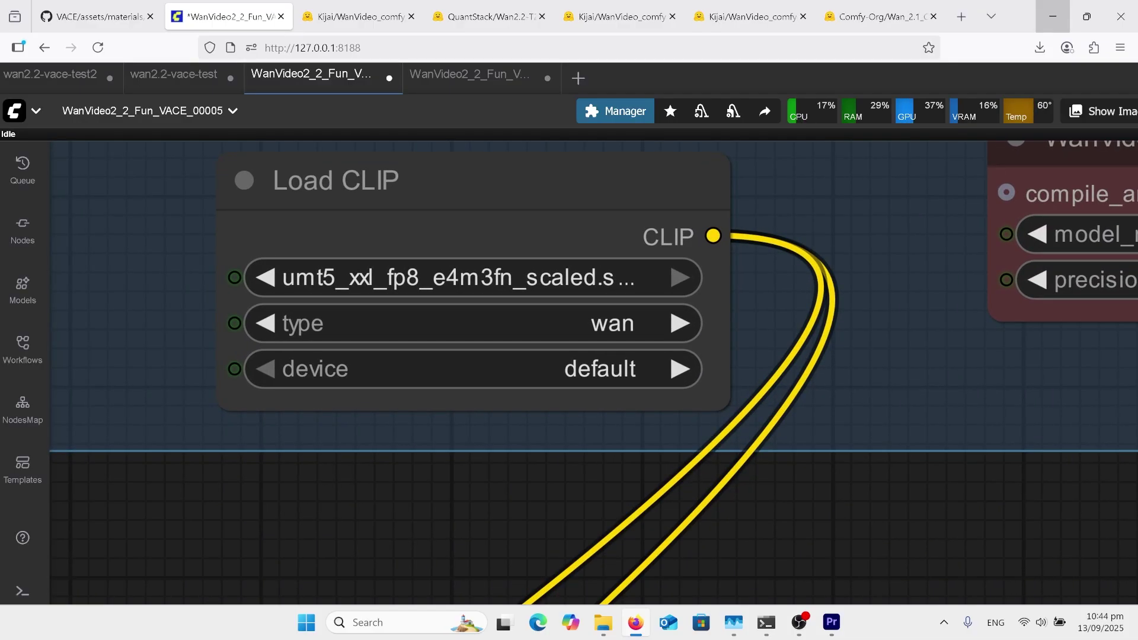
scroll(577, 355, down, 8)
scroll(1005, 335, up, 8)
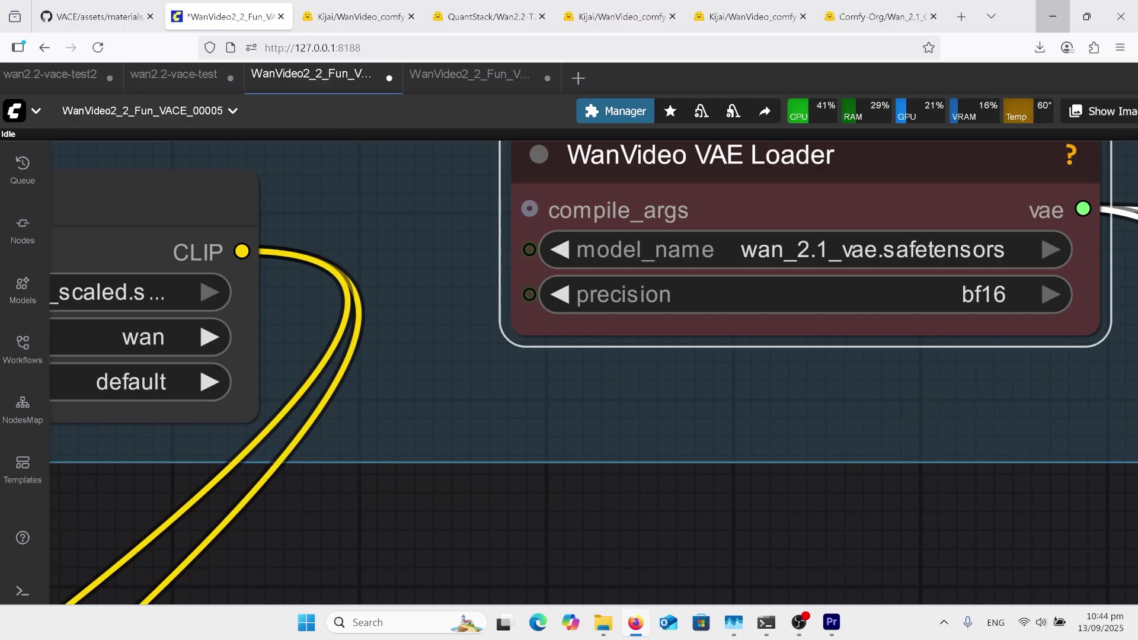
scroll(823, 400, down, 8)
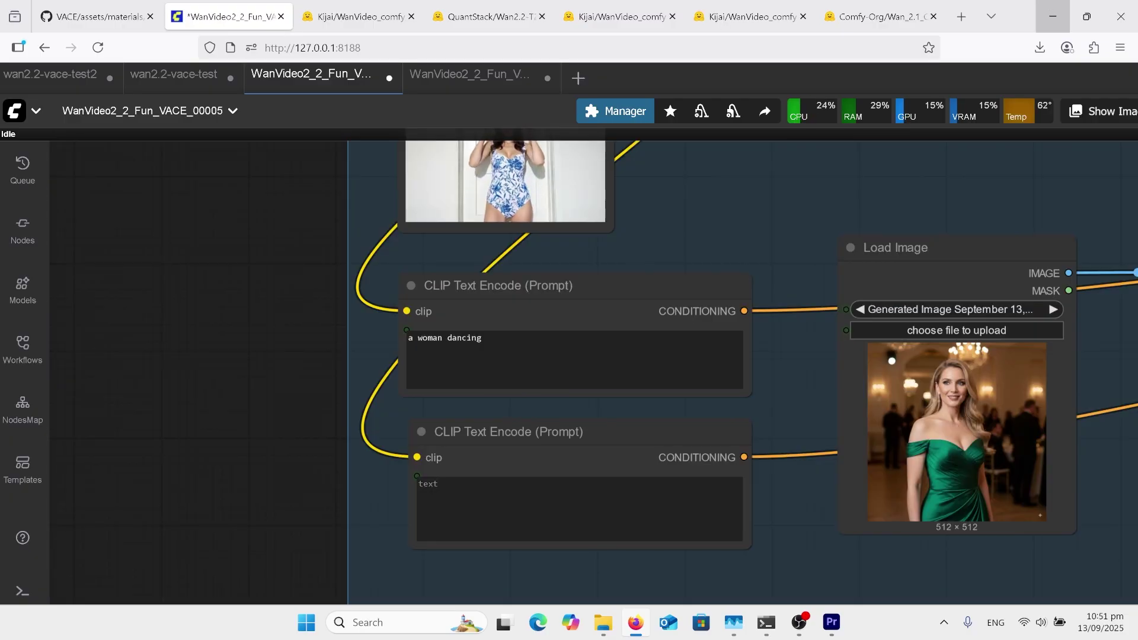
Examine the two CLIP Text Encode prompt nodes and the reference images in the Load Image nodes around them.
scroll(545, 438, up, 4)
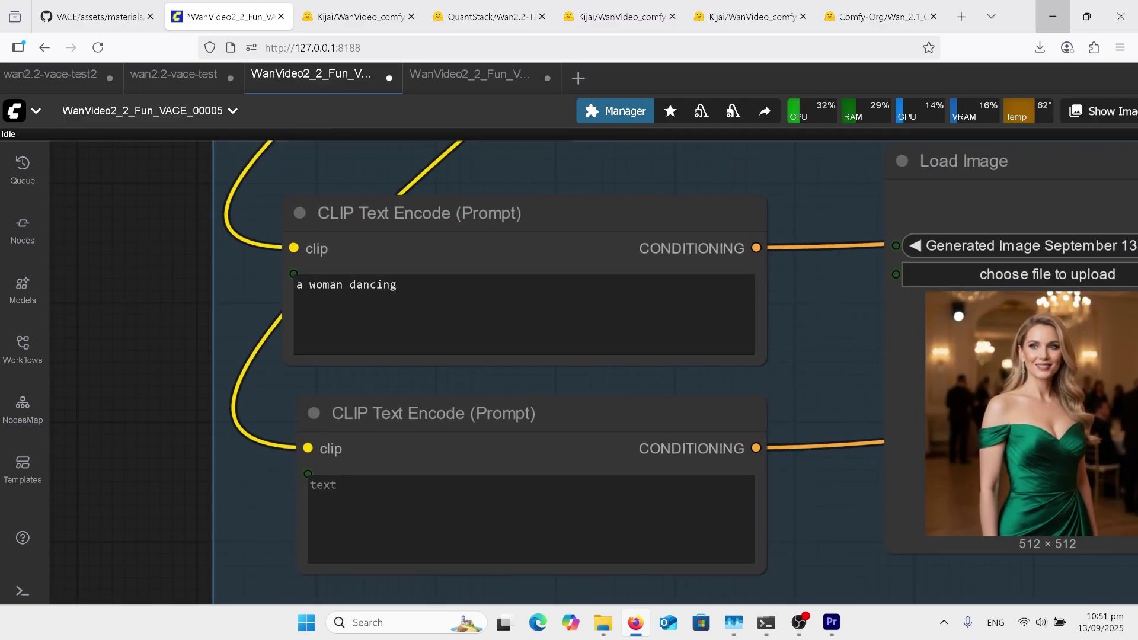
scroll(753, 421, up, 2)
scroll(834, 546, down, 4)
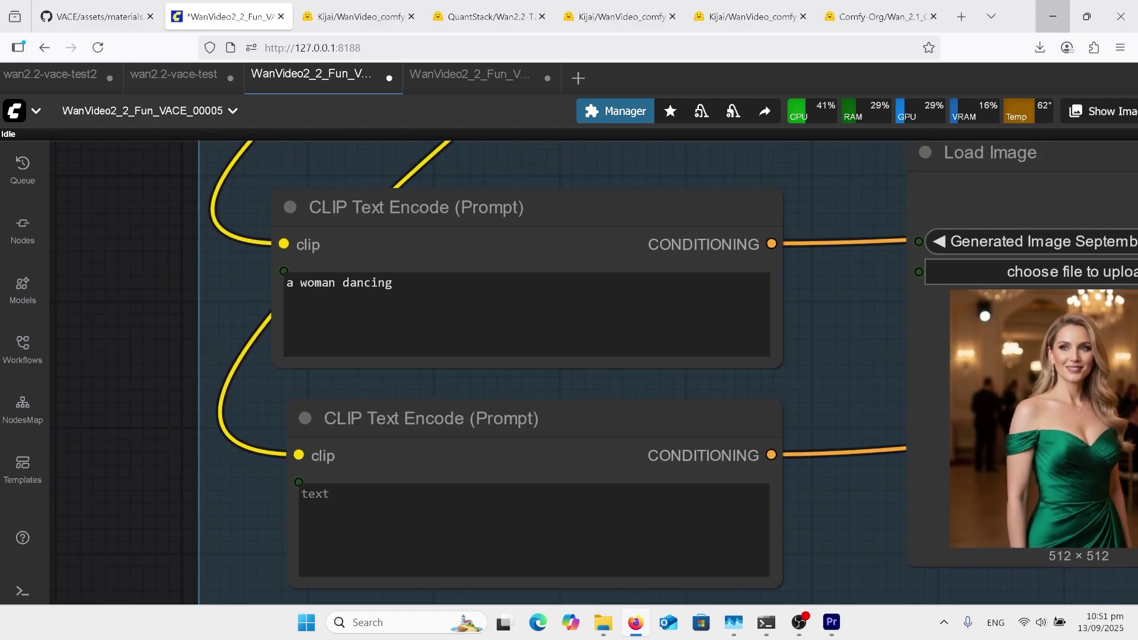
scroll(806, 569, down, 1)
scroll(835, 332, up, 3)
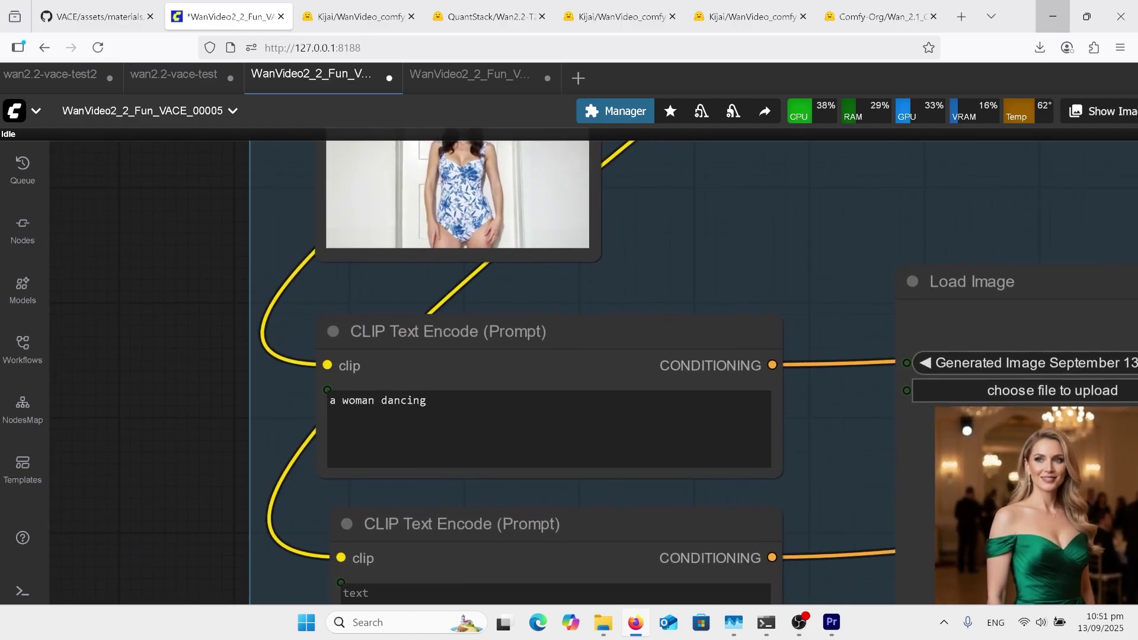
scroll(764, 538, down, 2)
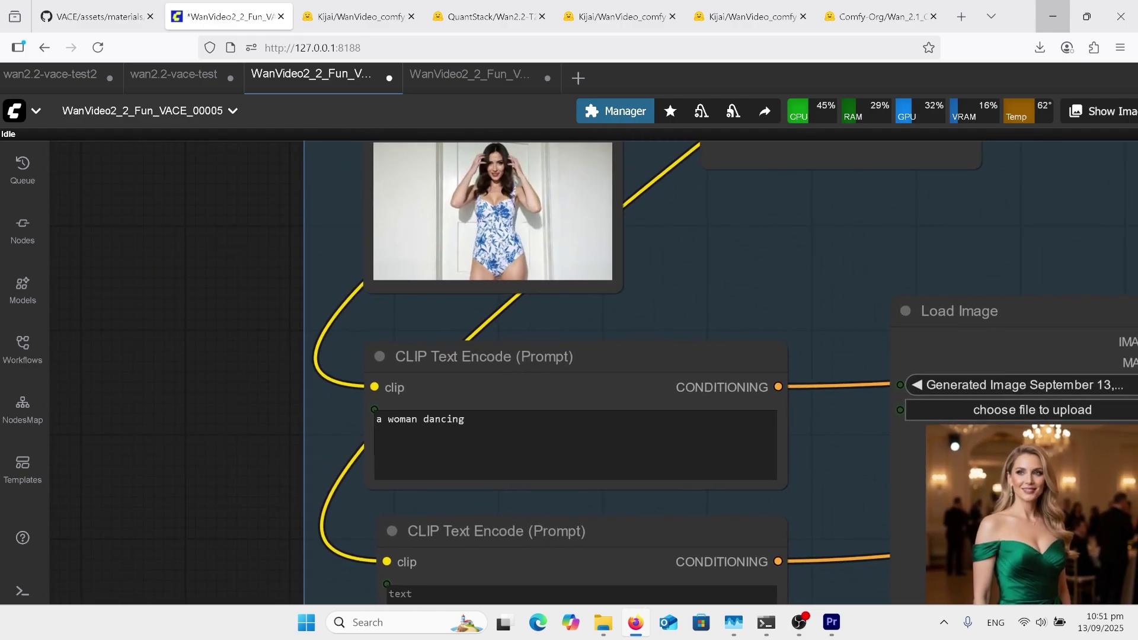
Examine the positive CLIP Text Encode prompt node beneath the Load Video node.
scroll(889, 356, up, 1)
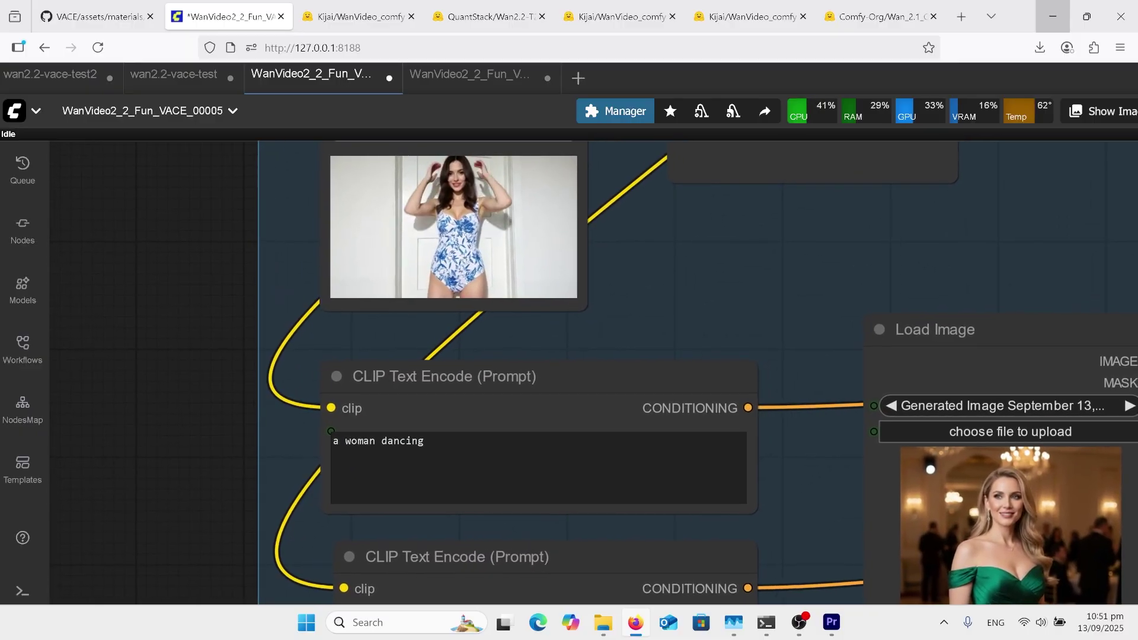
scroll(721, 558, down, 1)
scroll(678, 583, down, 3)
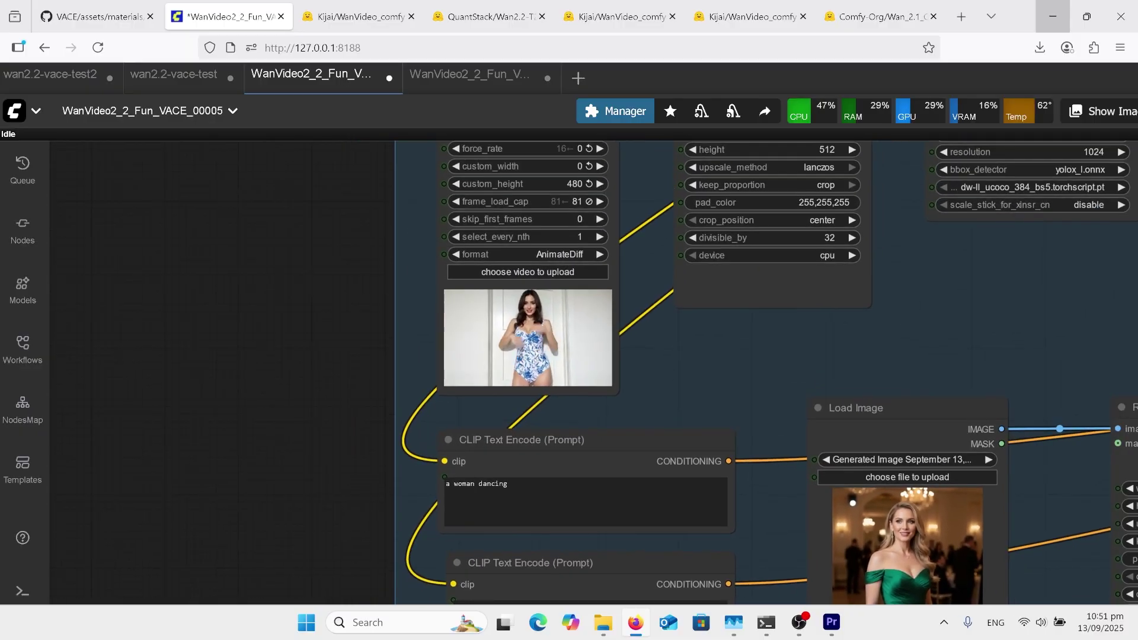
scroll(698, 320, up, 2)
scroll(741, 593, down, 2)
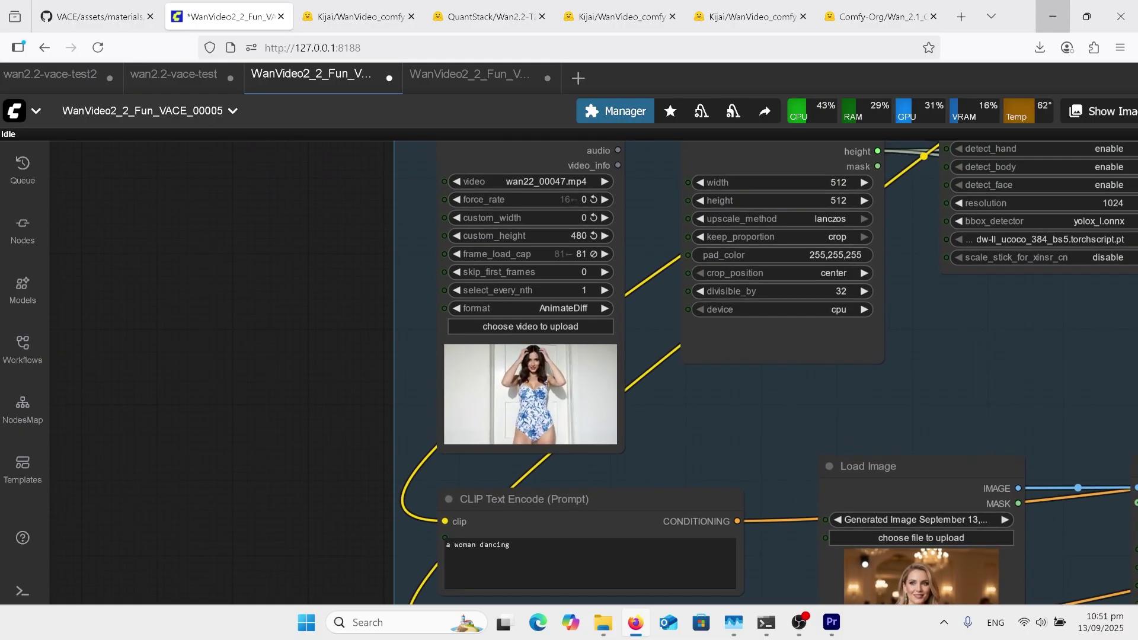
Examine the Load Video (Upload) node's source clip, custom size, frame_load_cap and format settings.
scroll(693, 196, up, 1)
scroll(763, 360, up, 3)
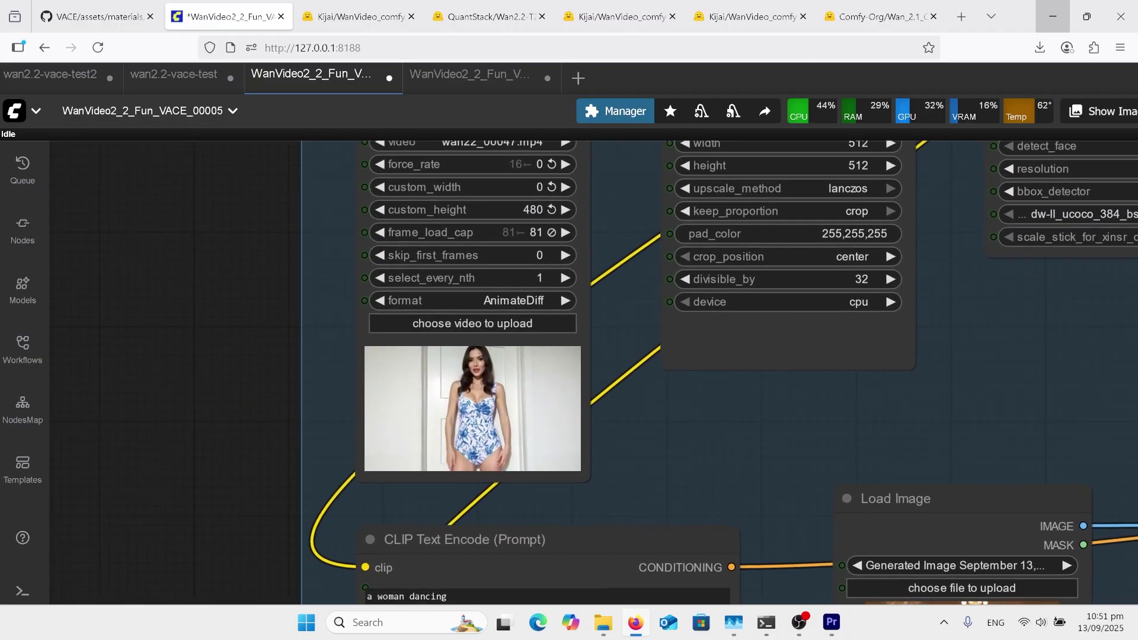
scroll(594, 373, up, 1)
scroll(643, 226, up, 3)
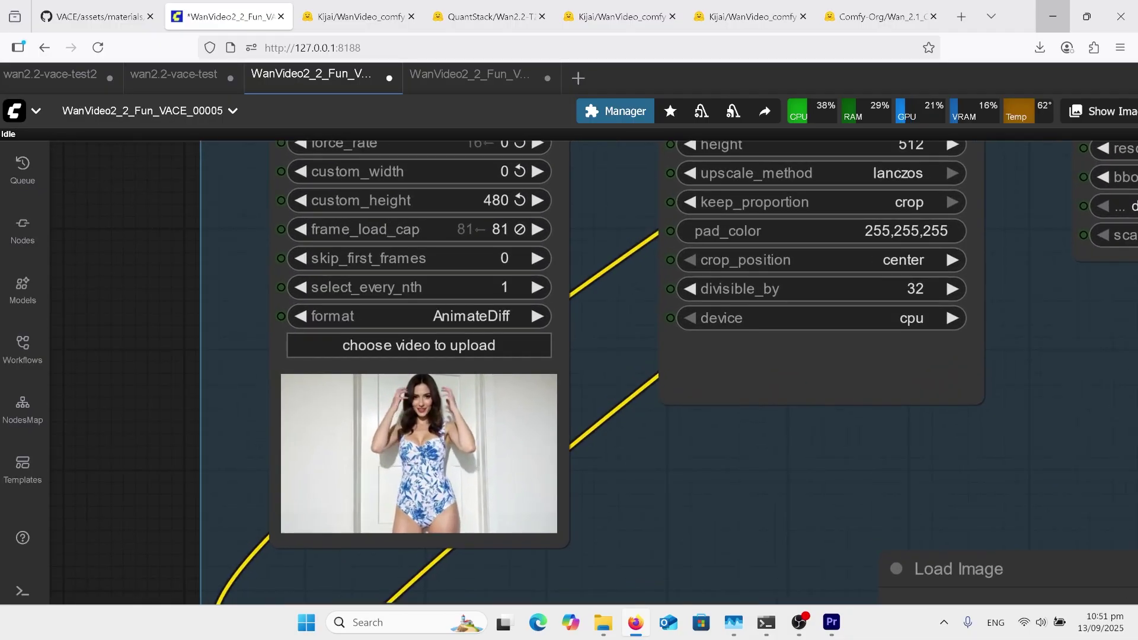
scroll(664, 226, up, 1)
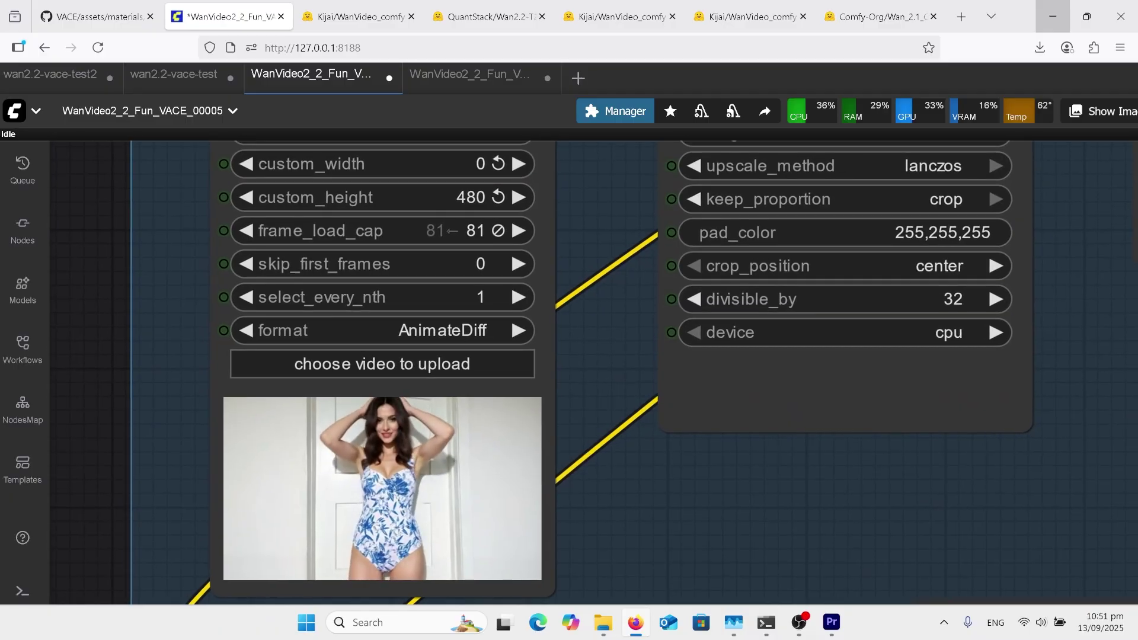
scroll(661, 380, down, 1)
scroll(735, 433, down, 2)
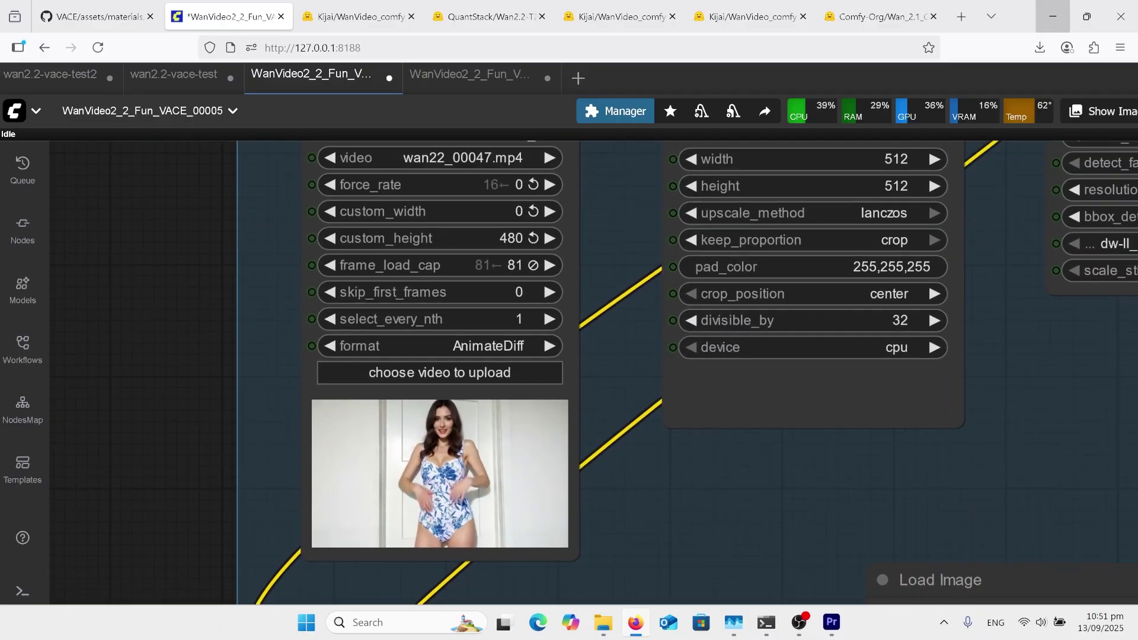
scroll(735, 415, up, 1)
scroll(629, 275, up, 3)
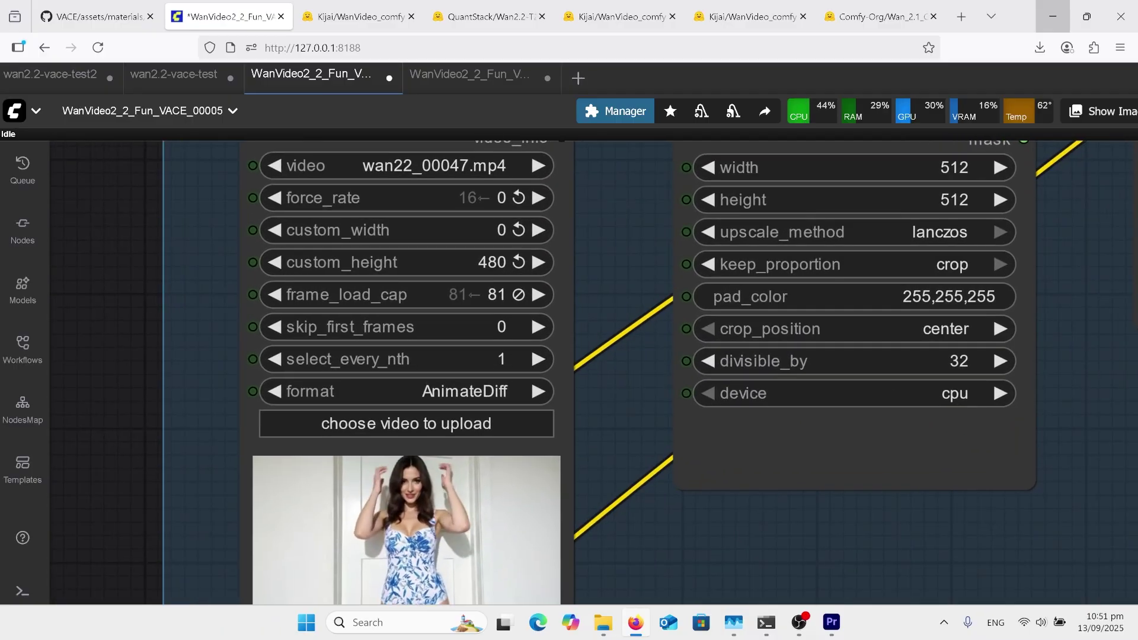
scroll(577, 383, down, 5)
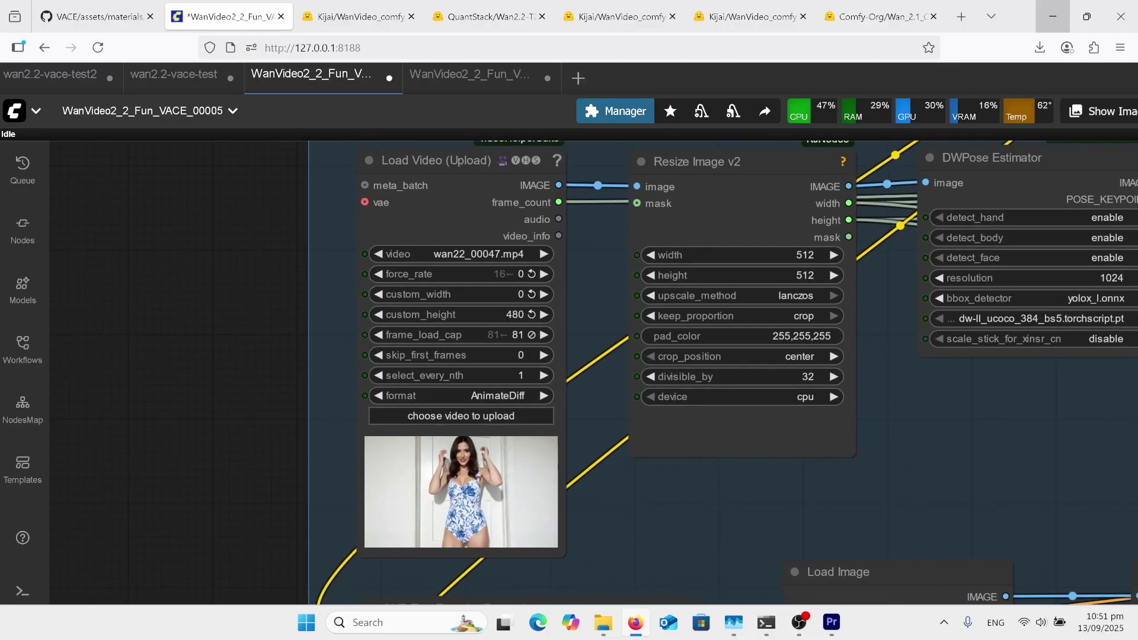
scroll(516, 236, down, 5)
Examine the reference picture in the Load Image node and the Resize Image v2 node it feeds.
scroll(770, 477, up, 6)
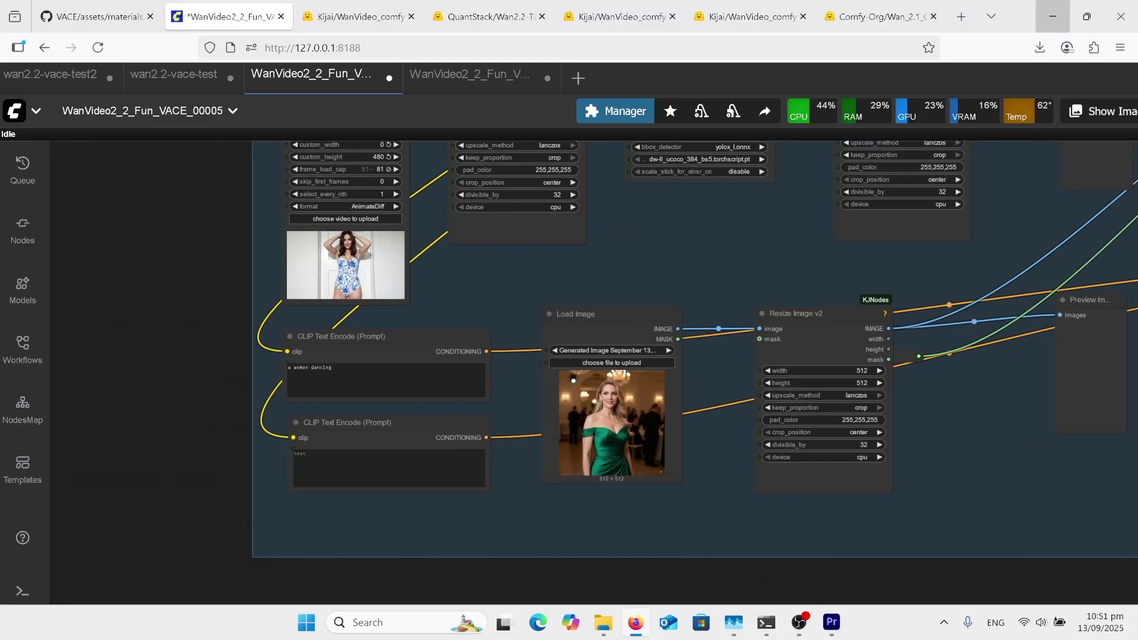
scroll(1103, 374, up, 2)
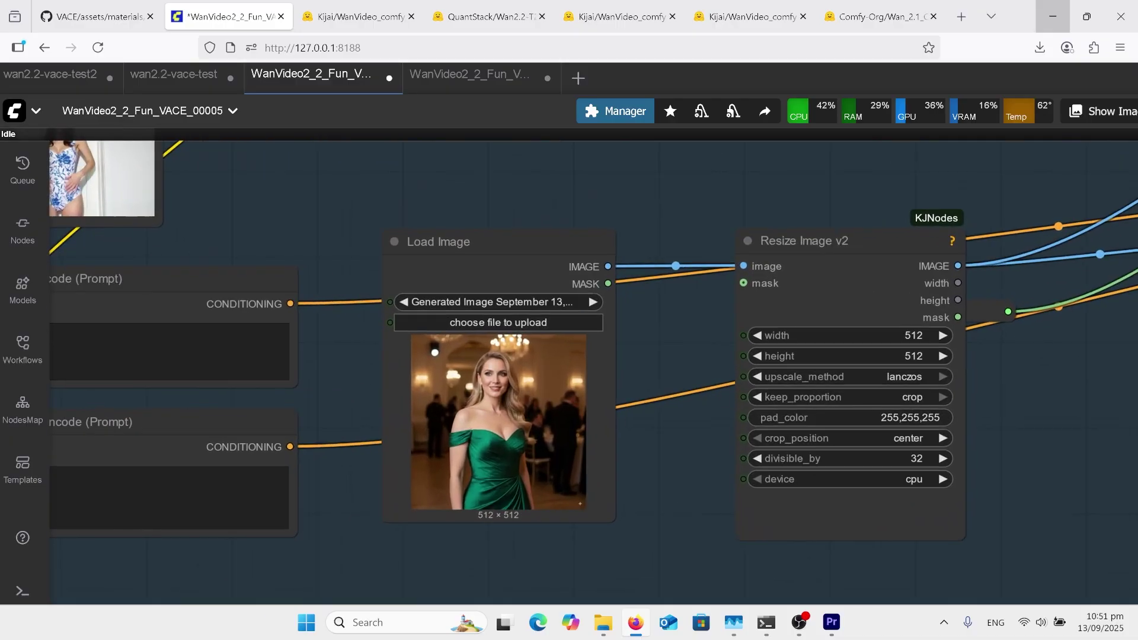
scroll(593, 373, up, 1)
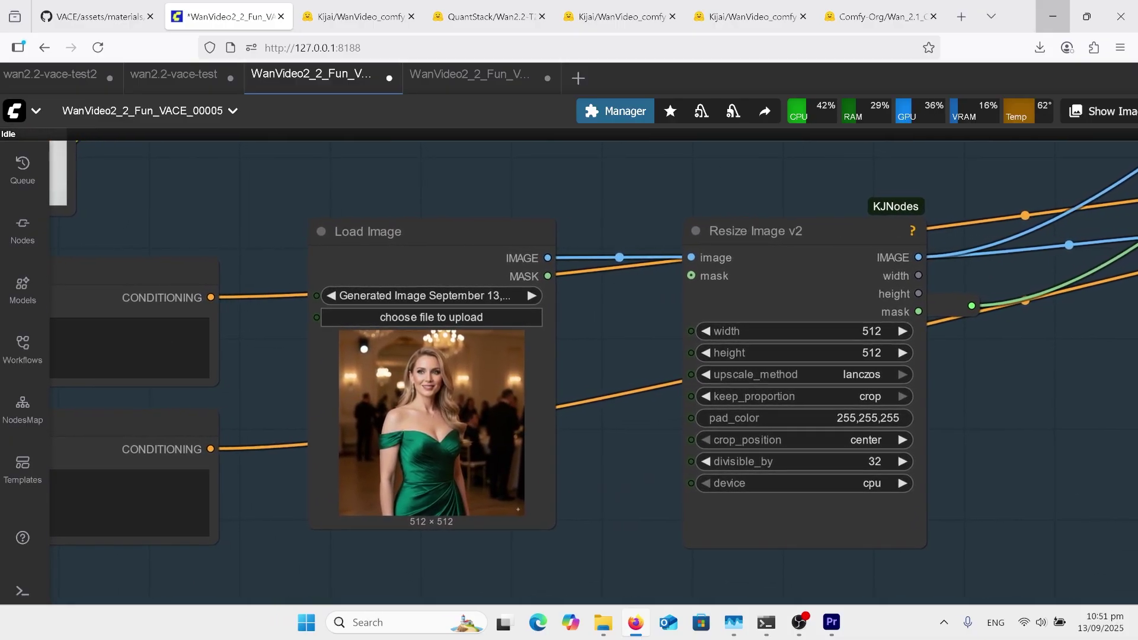
scroll(639, 374, down, 1)
scroll(1073, 517, down, 4)
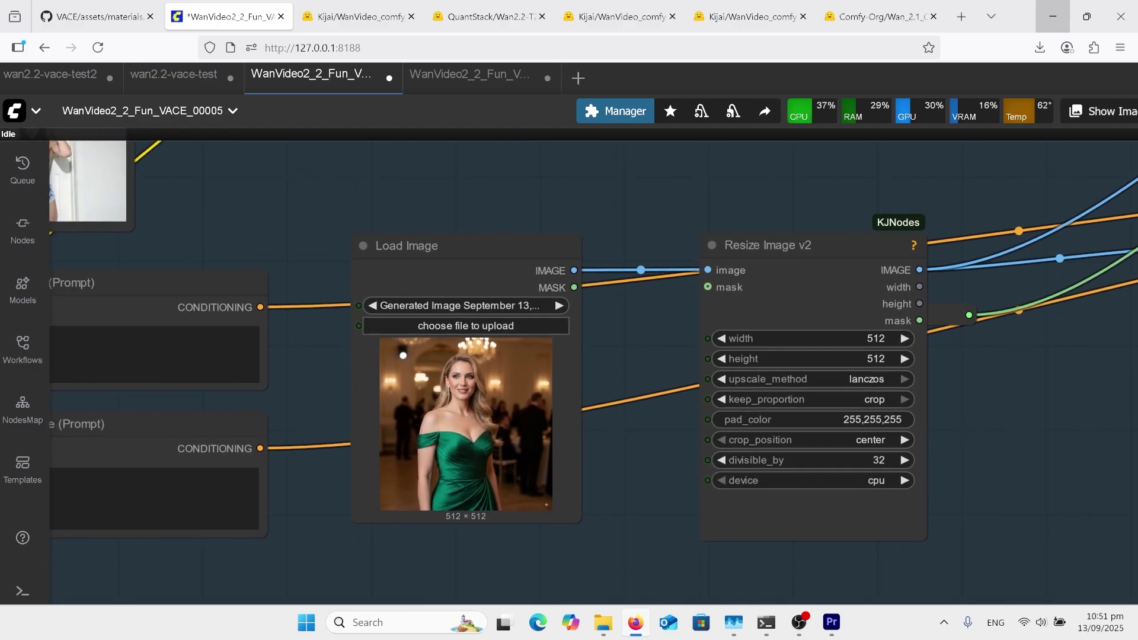
scroll(989, 545, down, 3)
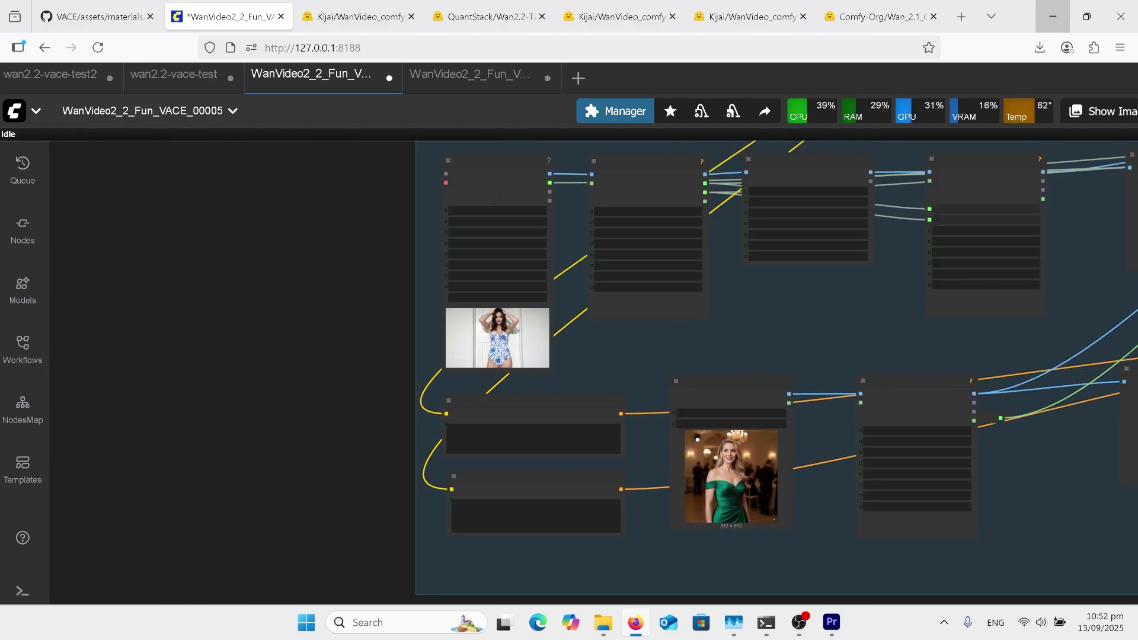
Select the reference image's Resize Image v2 node and examine the video's Resize Image v2 and DWPose Estimator settings.
click(916, 451)
scroll(981, 267, up, 7)
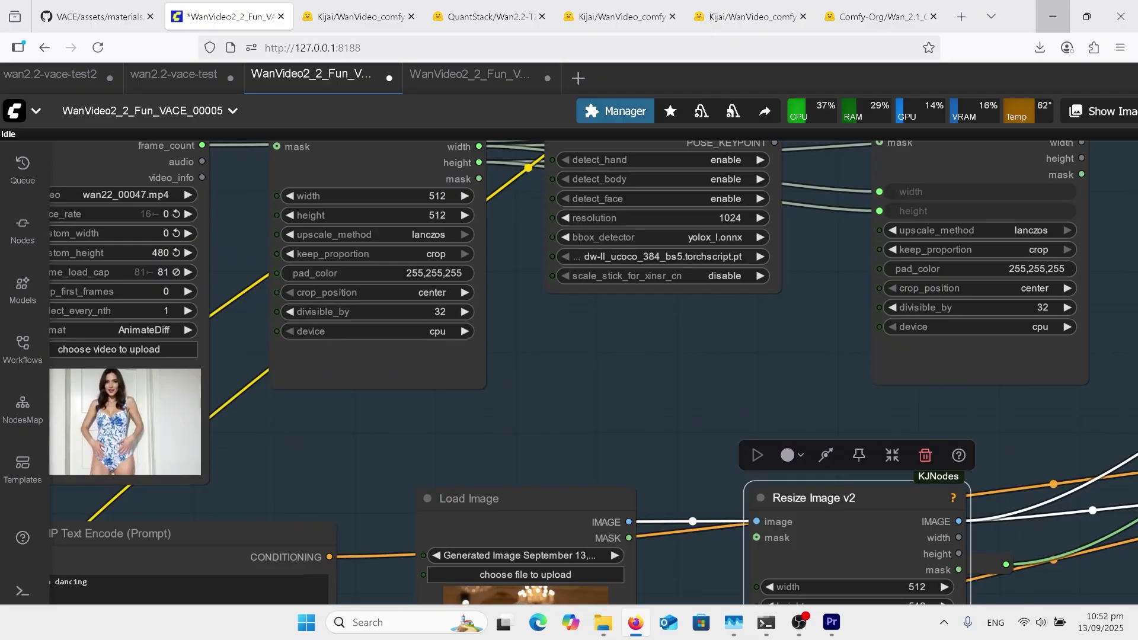
scroll(474, 210, up, 4)
scroll(901, 534, down, 2)
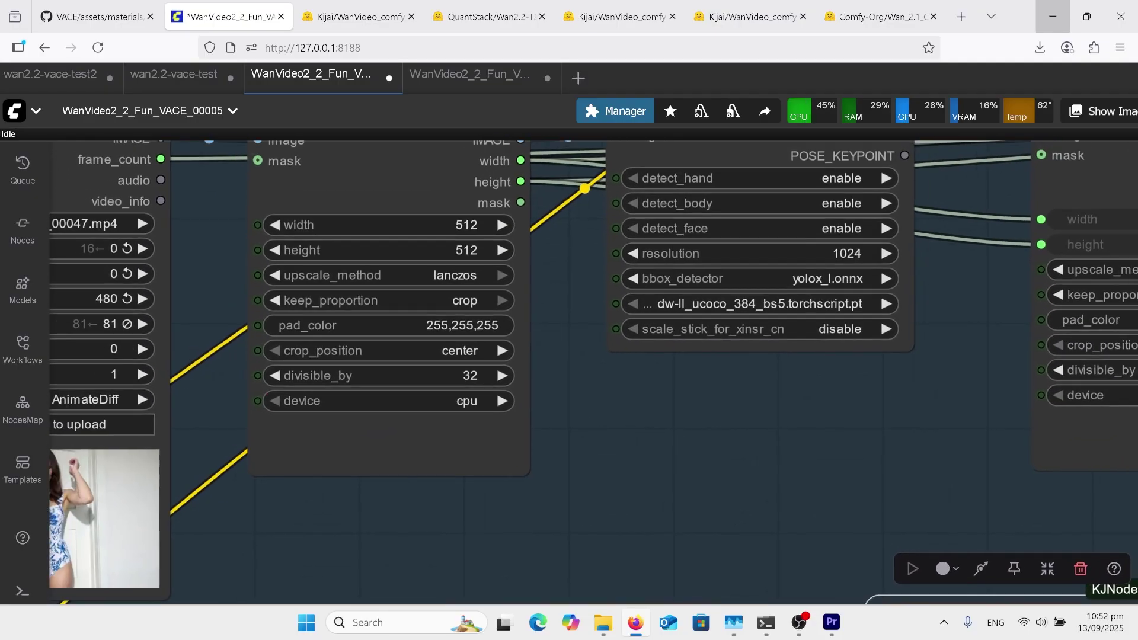
scroll(593, 373, up, 2)
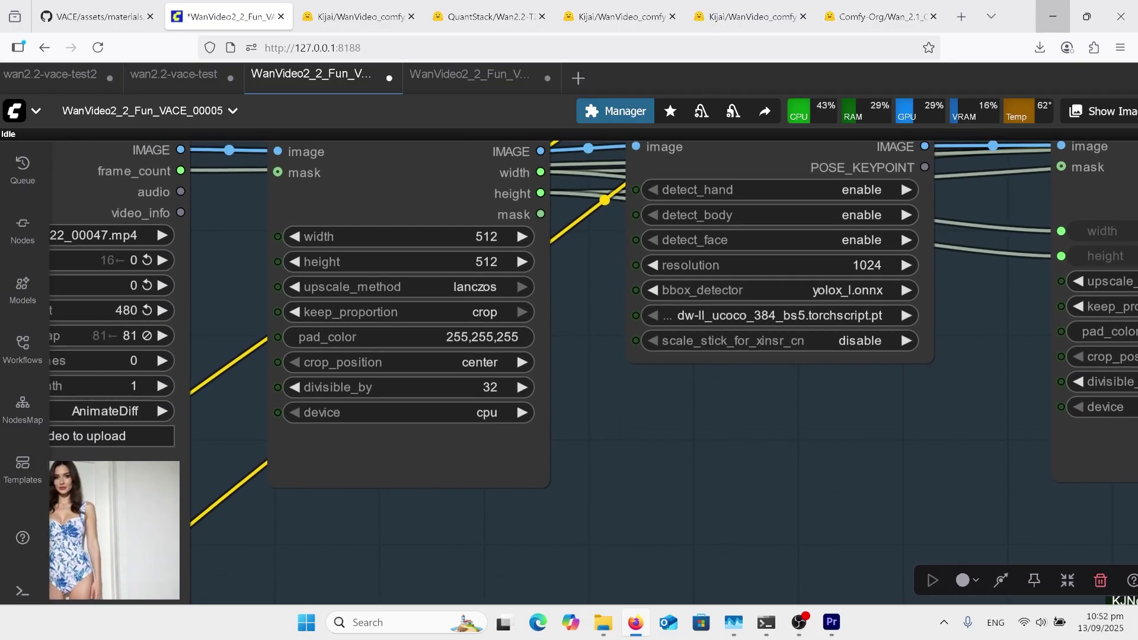
scroll(1008, 373, down, 2)
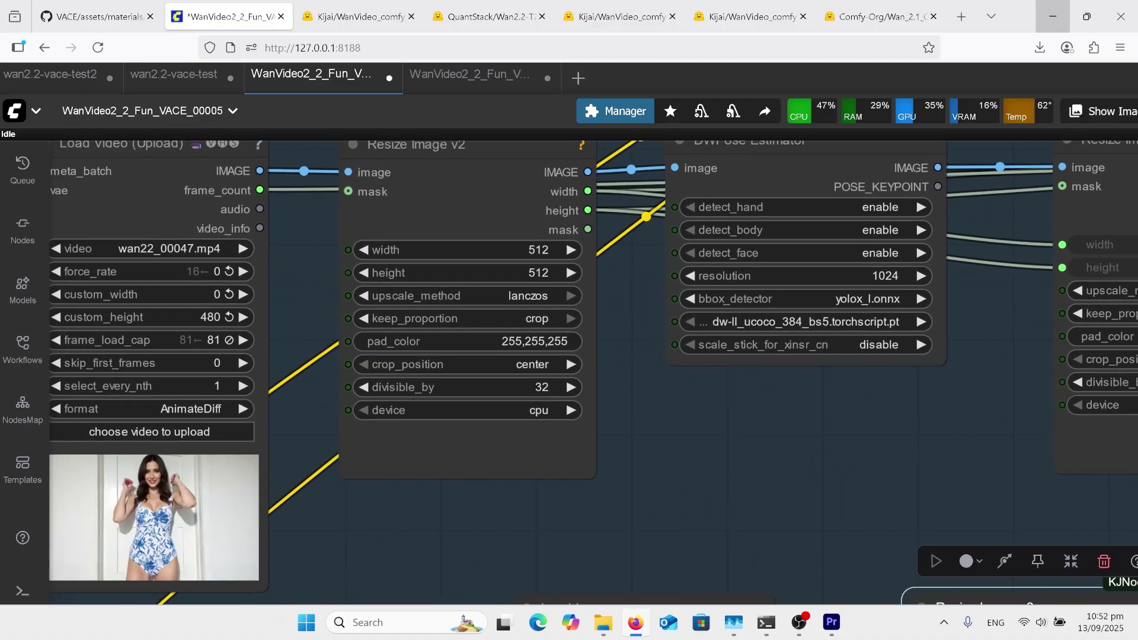
scroll(903, 307, down, 1)
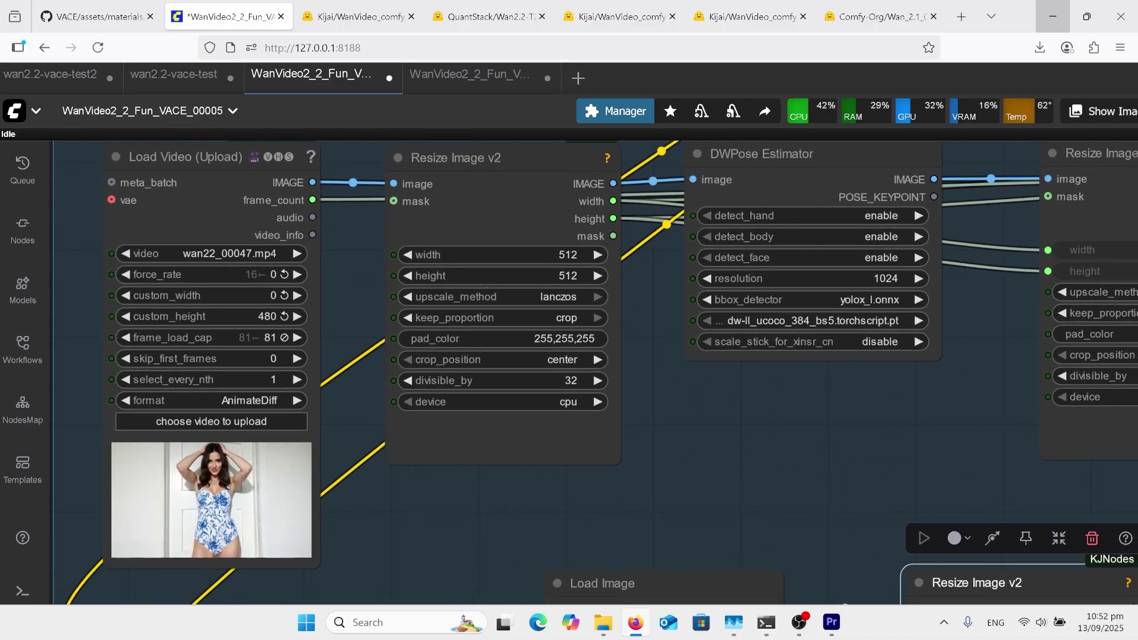
scroll(661, 314, up, 2)
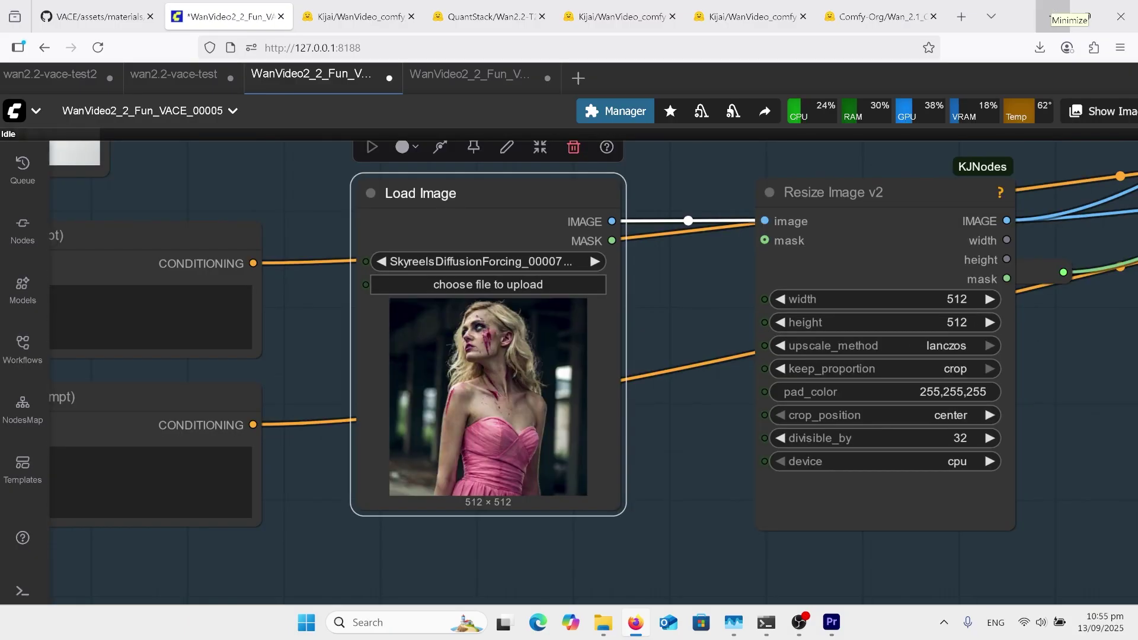
Examine the reference picture of the woman in the pink dress in the Load Image node.
scroll(745, 381, up, 3)
scroll(382, 463, down, 6)
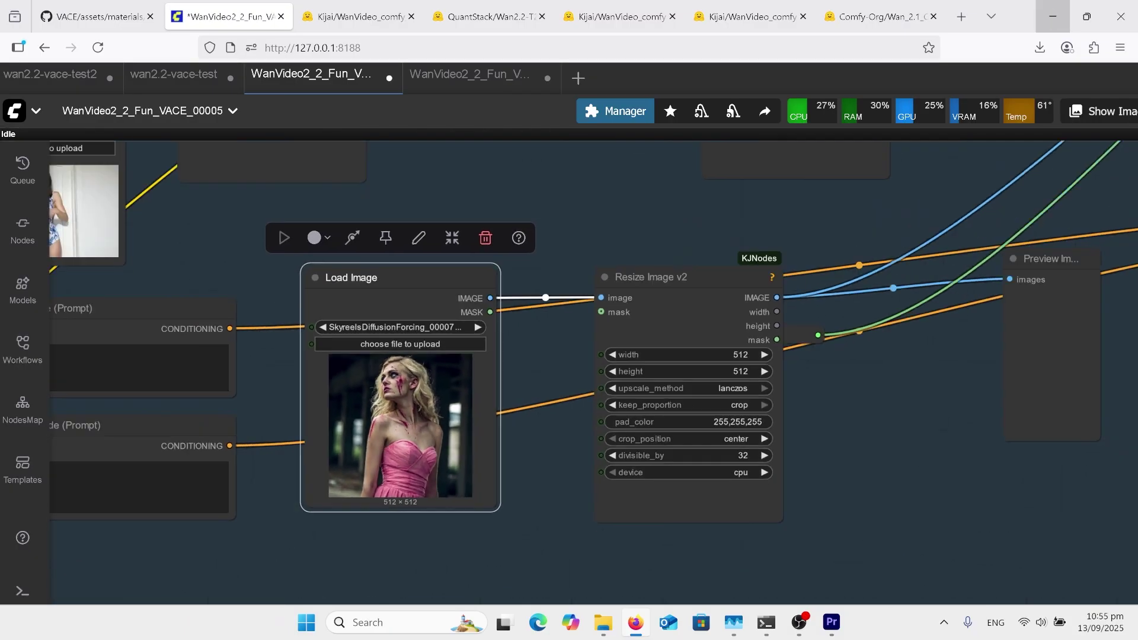
scroll(429, 450, down, 3)
scroll(693, 433, up, 1)
Follow the workflow from the Inputs group past the sampling group and view the generated pink-dress video.
drag(693, 433, 476, 454)
scroll(476, 455, down, 6)
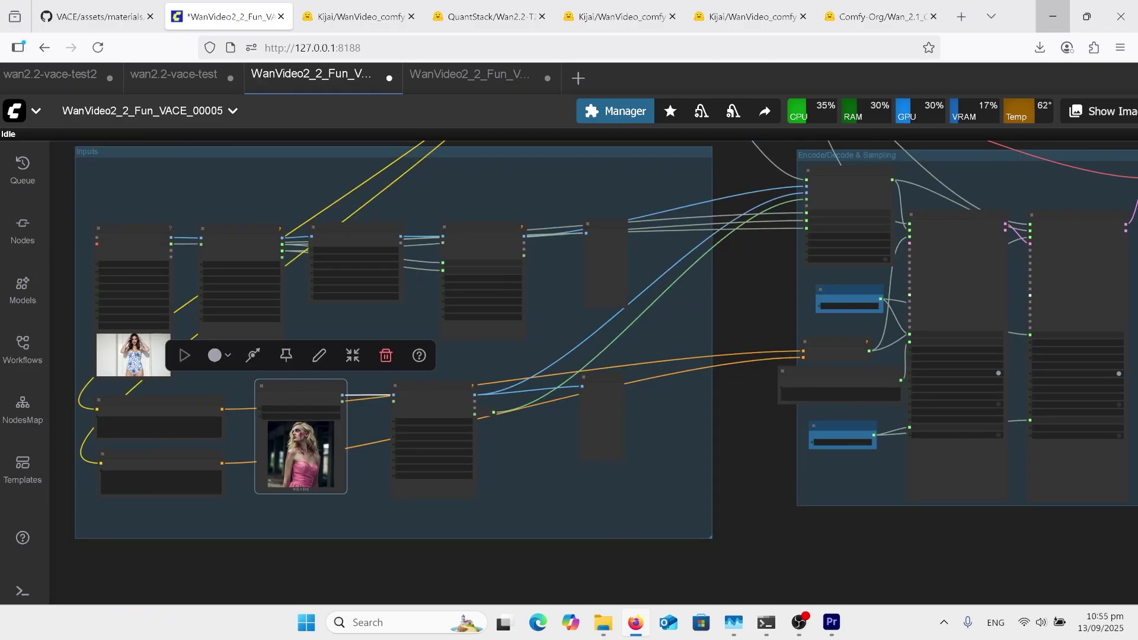
scroll(549, 405, down, 4)
drag(534, 397, 403, 370)
scroll(389, 363, down, 5)
scroll(913, 411, up, 9)
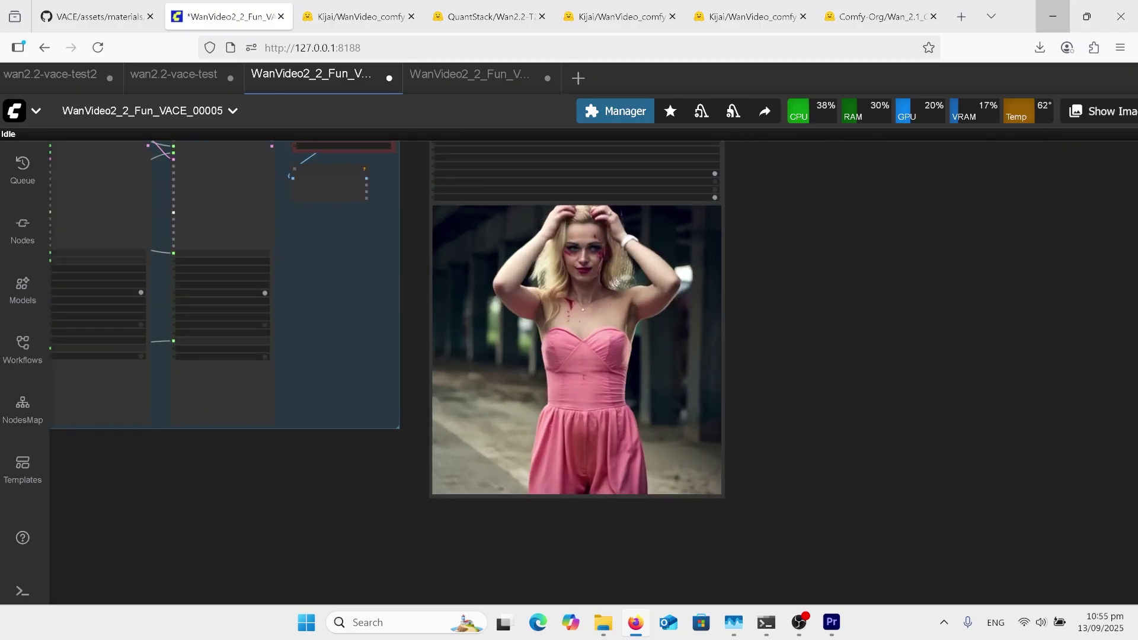
scroll(970, 401, up, 2)
scroll(970, 401, down, 1)
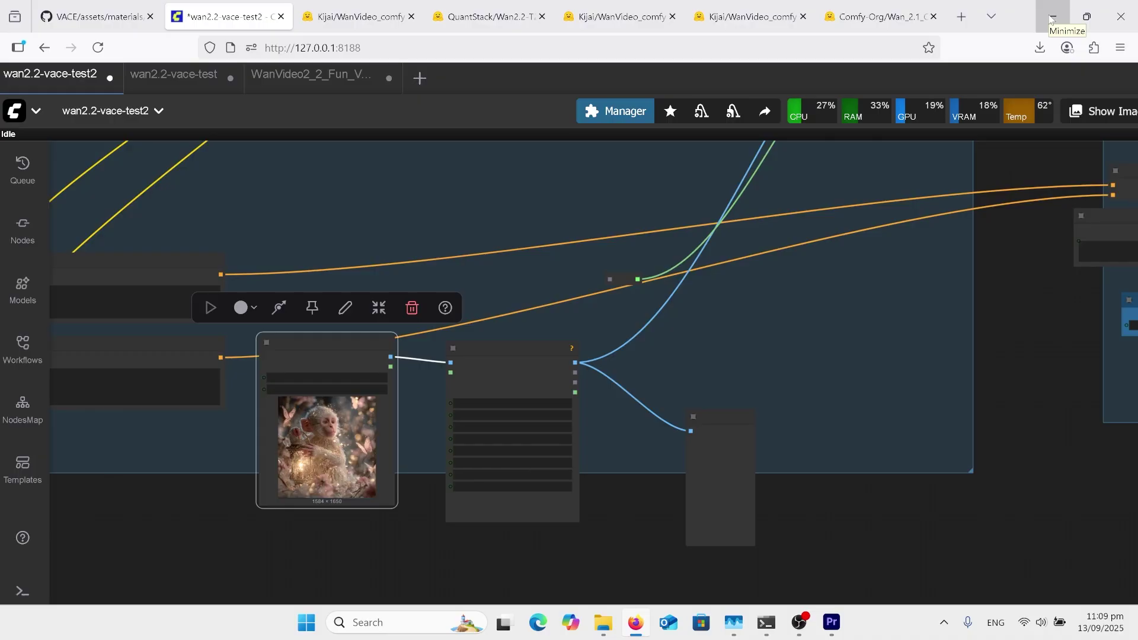
Examine the monkey reference image and its Resize Image v2 settings in the wan2.2-vace-test2 workflow.
scroll(442, 438, up, 4)
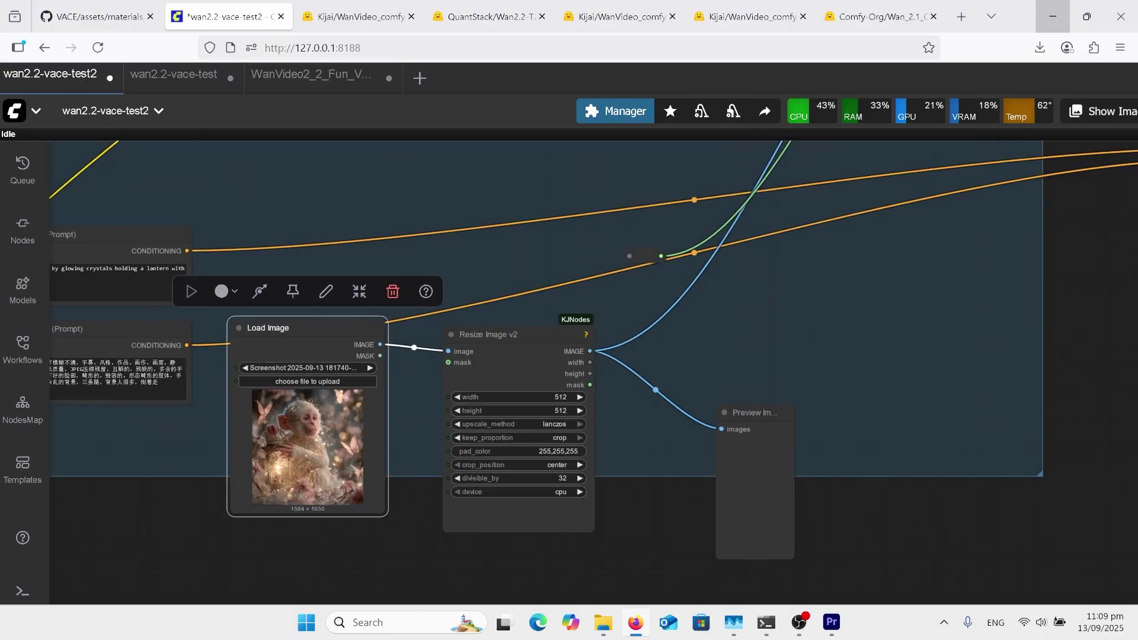
scroll(442, 439, up, 1)
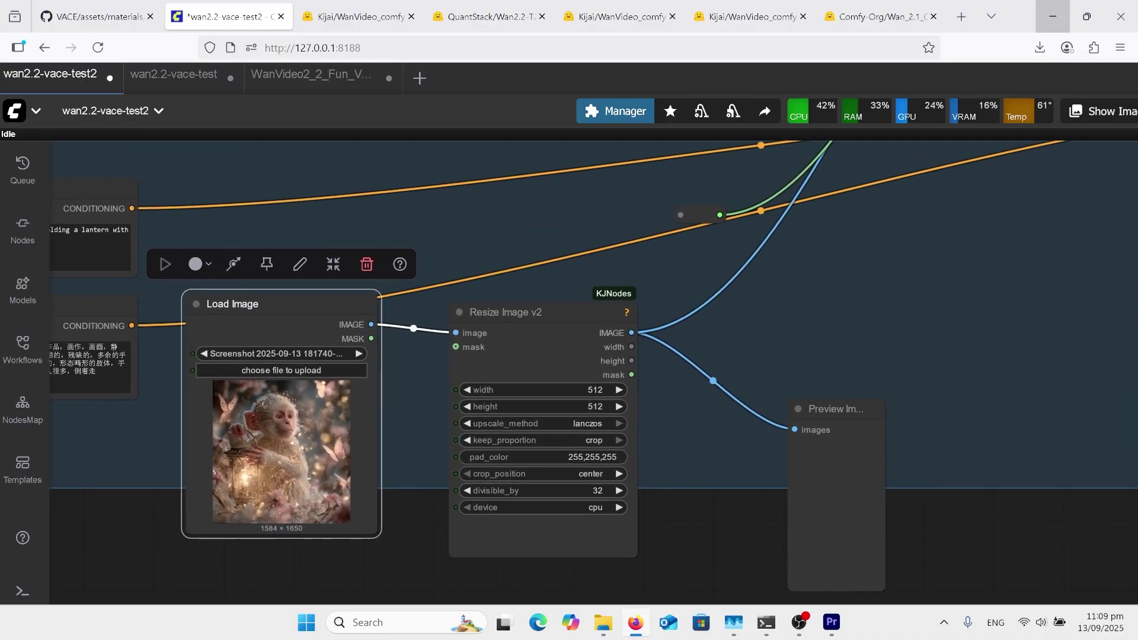
scroll(577, 465, down, 2)
scroll(464, 545, down, 6)
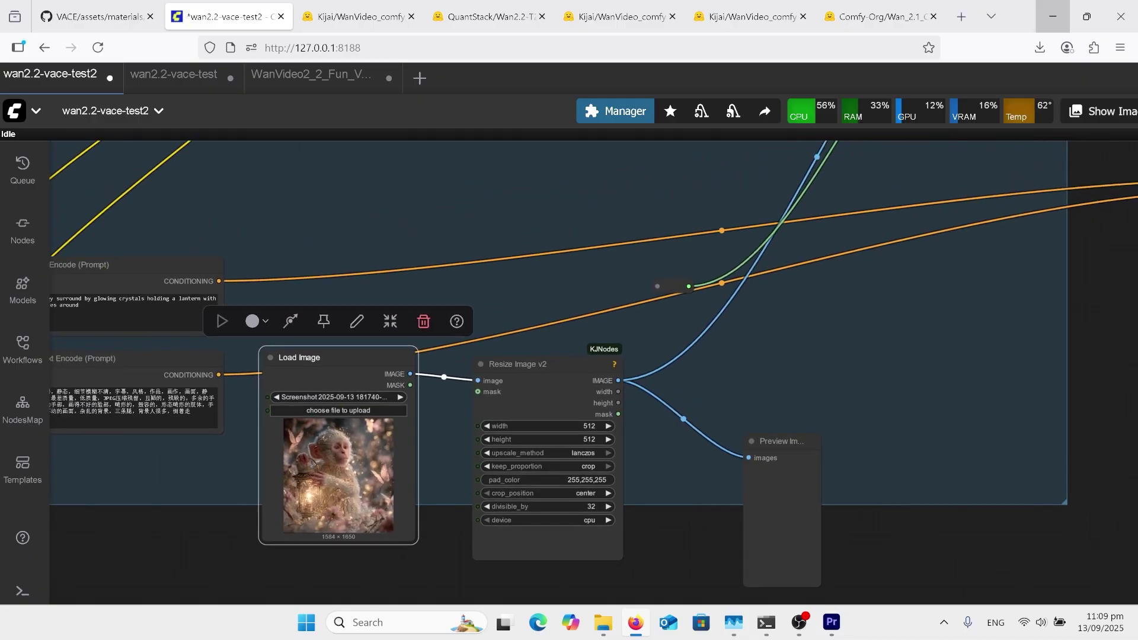
Select the negative CLIP Text Encode node and read the positive and negative prompts of the monkey workflow.
scroll(623, 486, up, 3)
click(104, 437)
scroll(104, 437, up, 11)
scroll(1006, 365, down, 2)
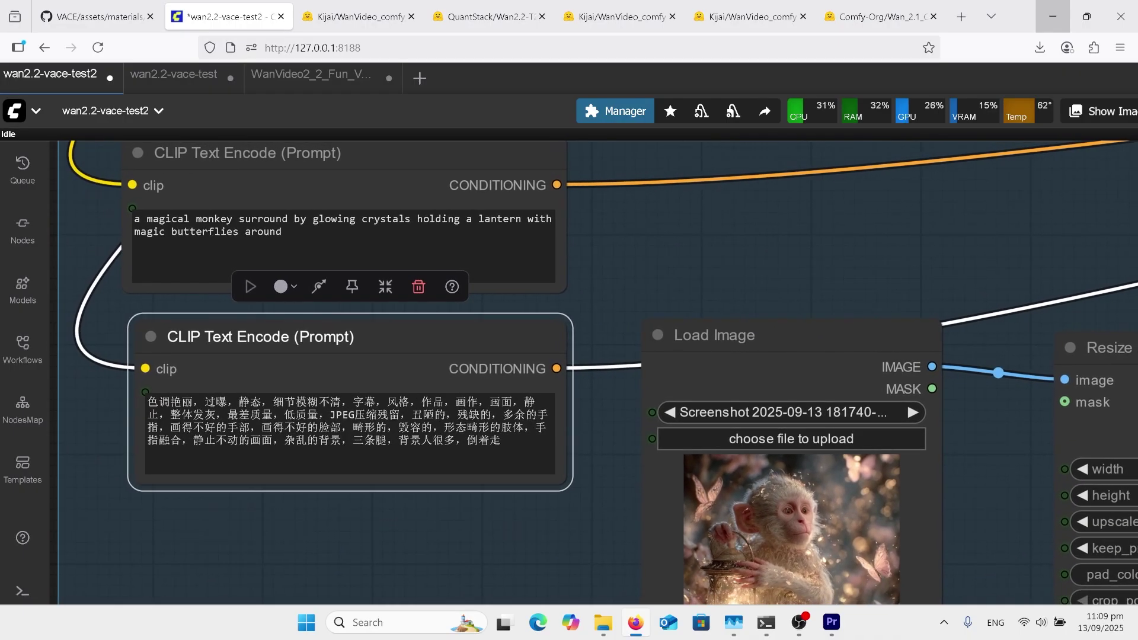
scroll(702, 252, up, 1)
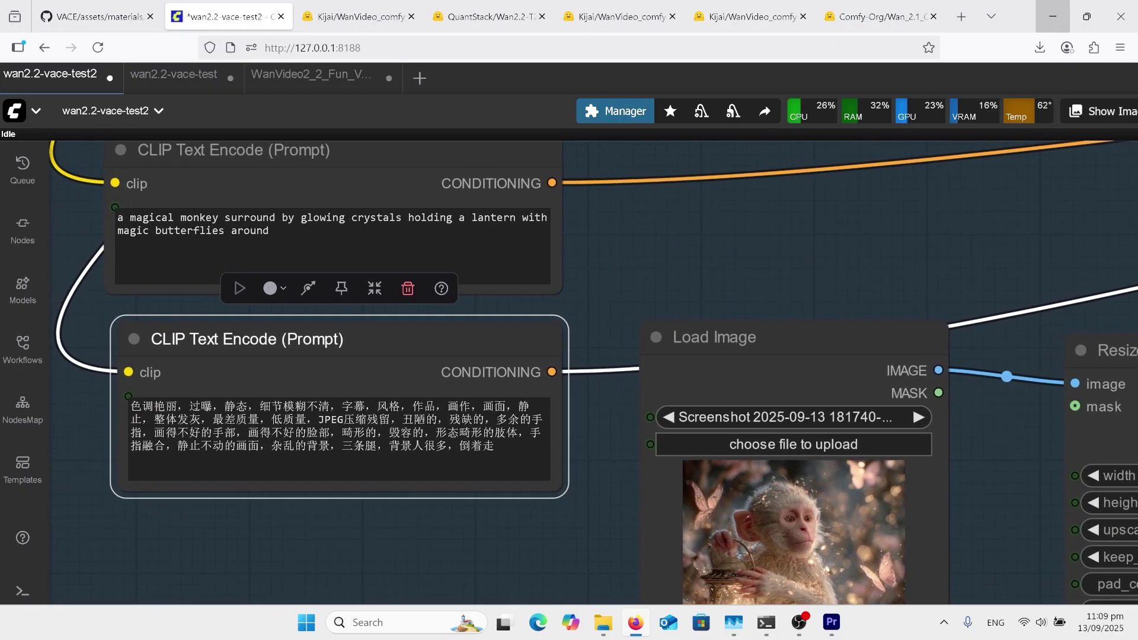
scroll(714, 261, up, 1)
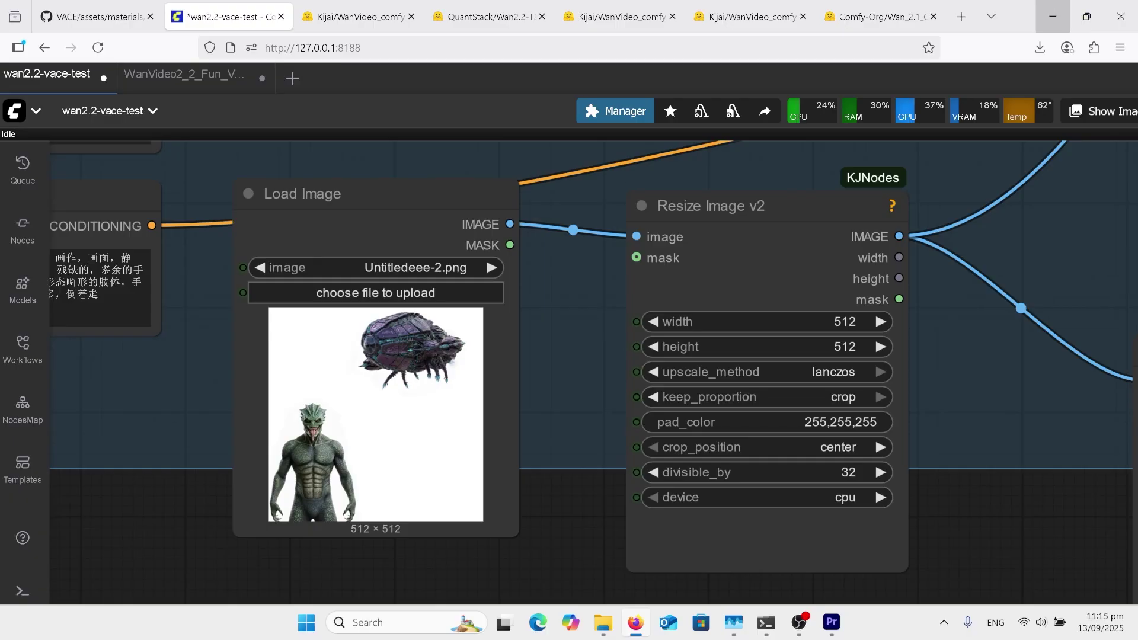
Examine the two-subject reference image Untitledeee-2.png and its Resize Image v2 settings in the wan2.2-vace-test workflow.
scroll(523, 439, up, 5)
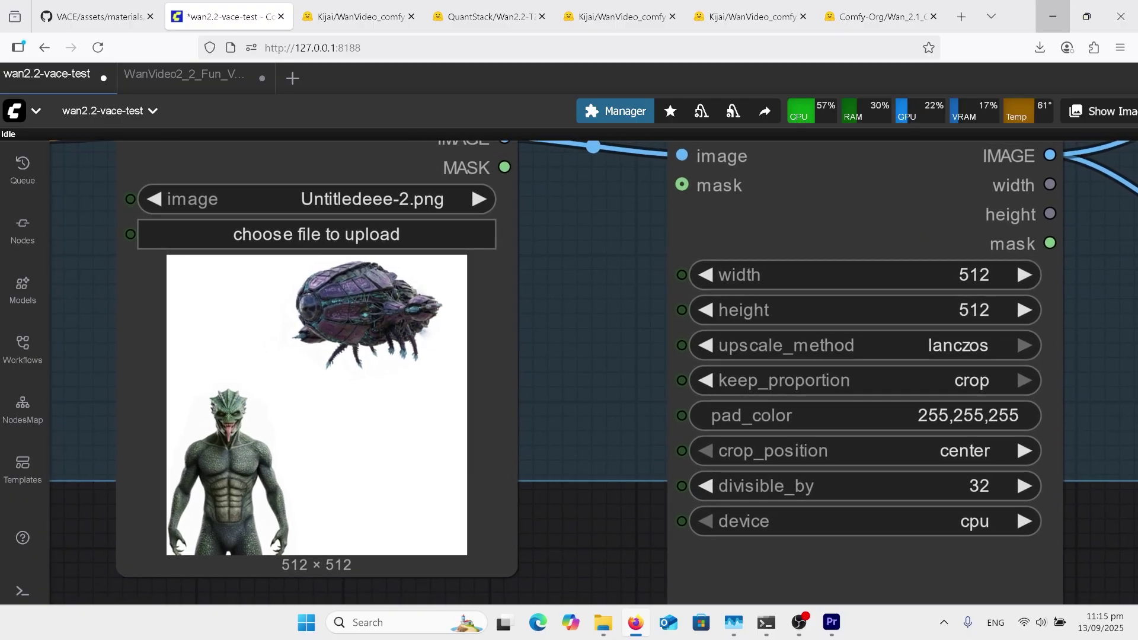
scroll(667, 338, down, 1)
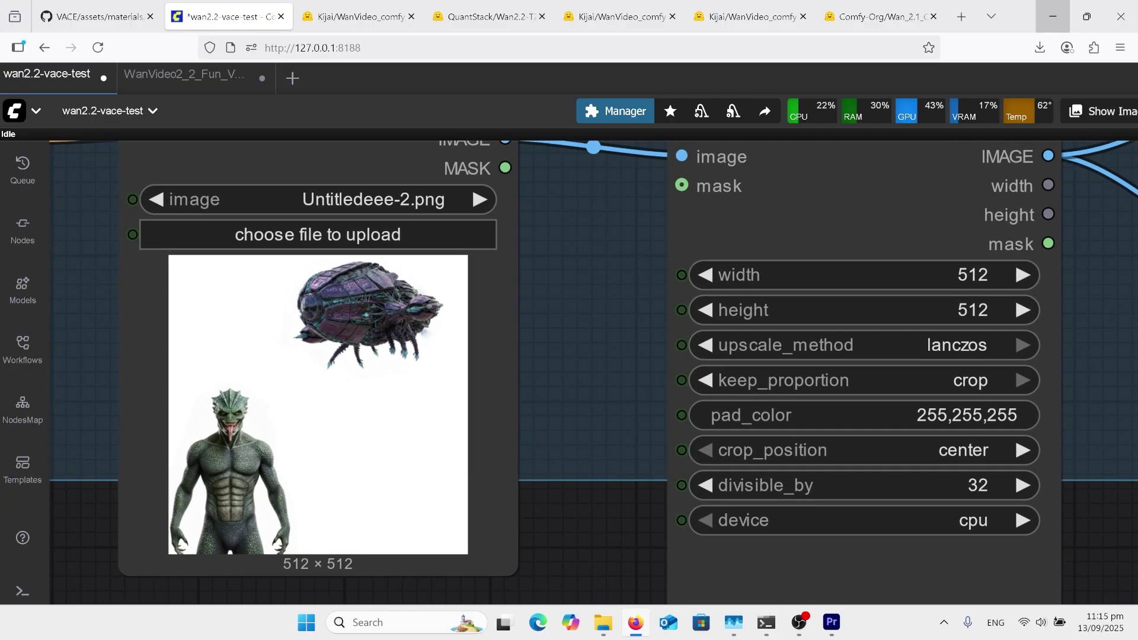
scroll(709, 503, down, 3)
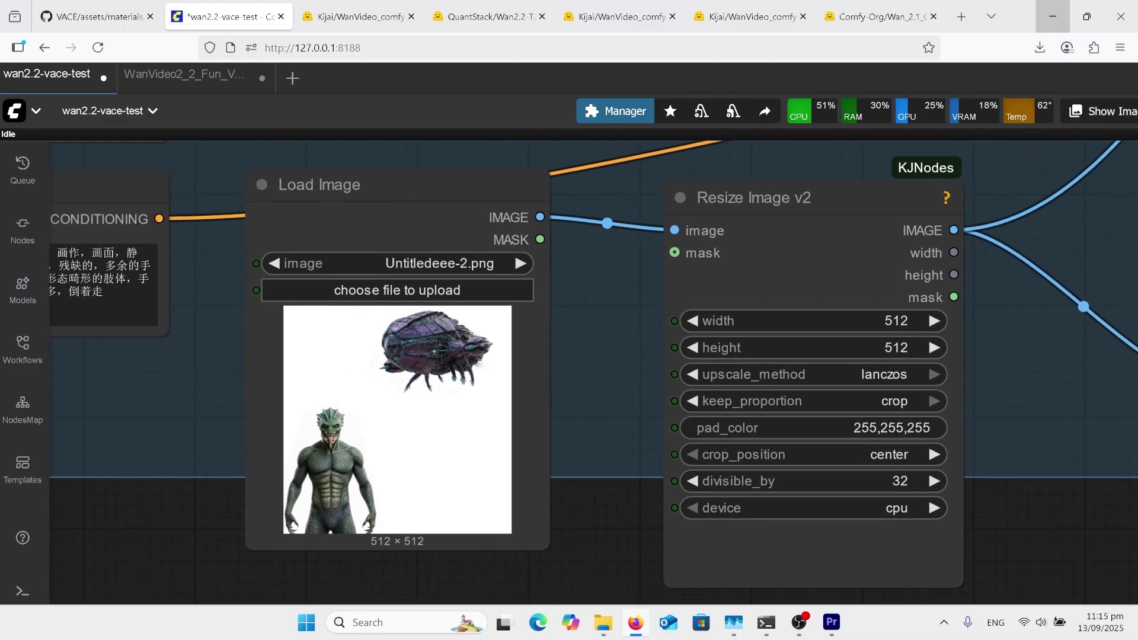
scroll(923, 371, down, 2)
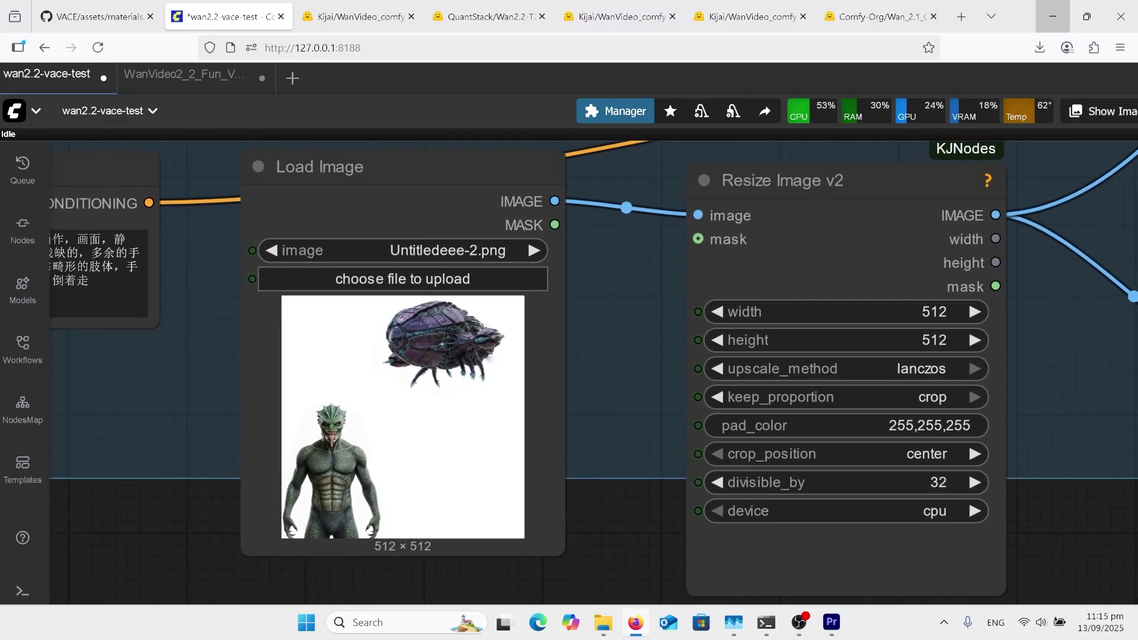
scroll(893, 368, down, 2)
scroll(522, 433, up, 2)
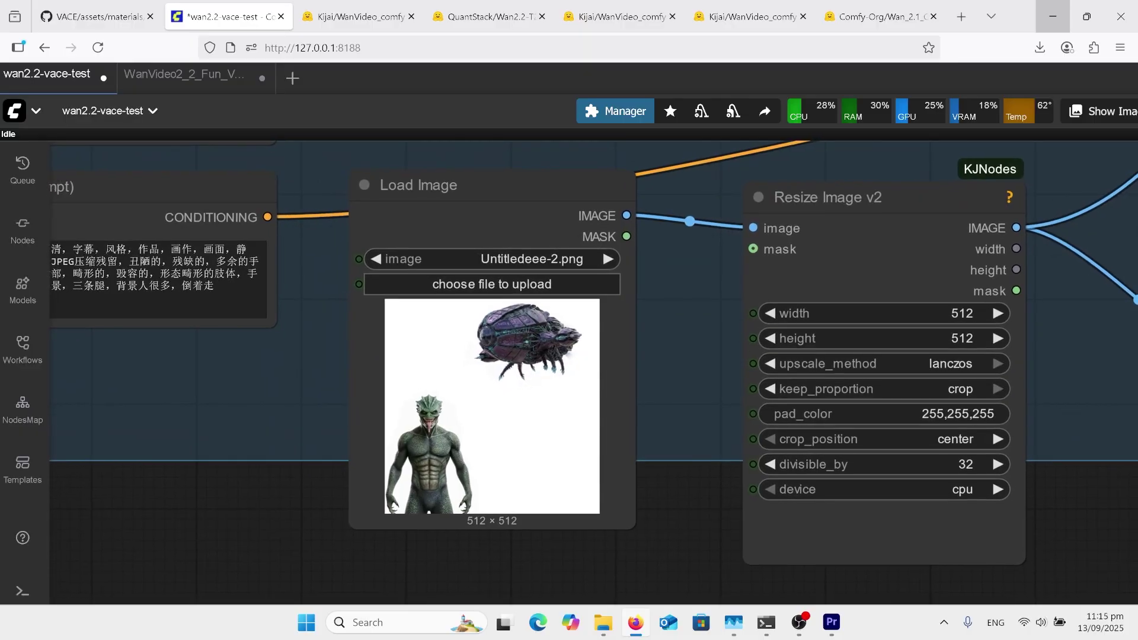
Inspect the alien-and-spaceship reference image, then select the positive CLIP Text Encode node and read its prompt.
scroll(735, 285, down, 1)
scroll(692, 443, up, 4)
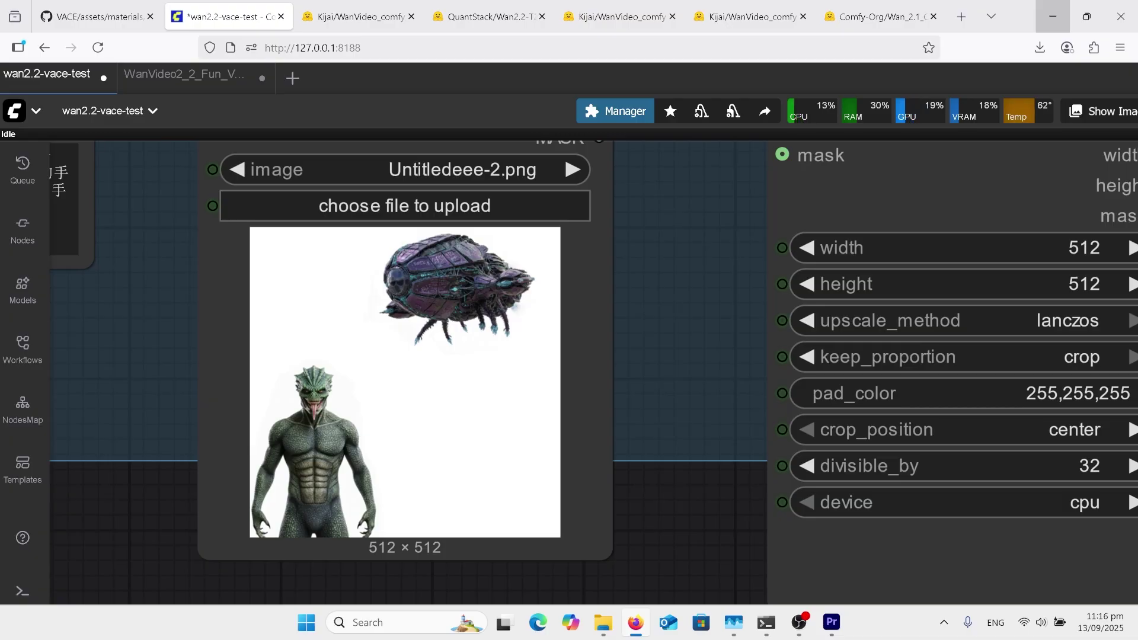
scroll(407, 383, down, 15)
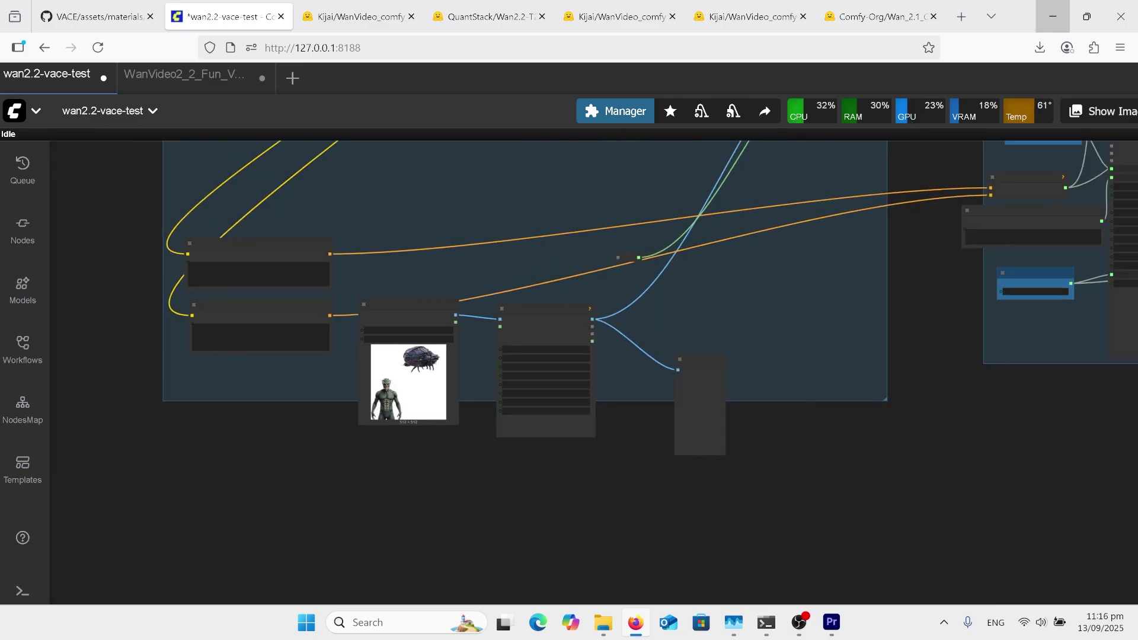
scroll(264, 325, up, 10)
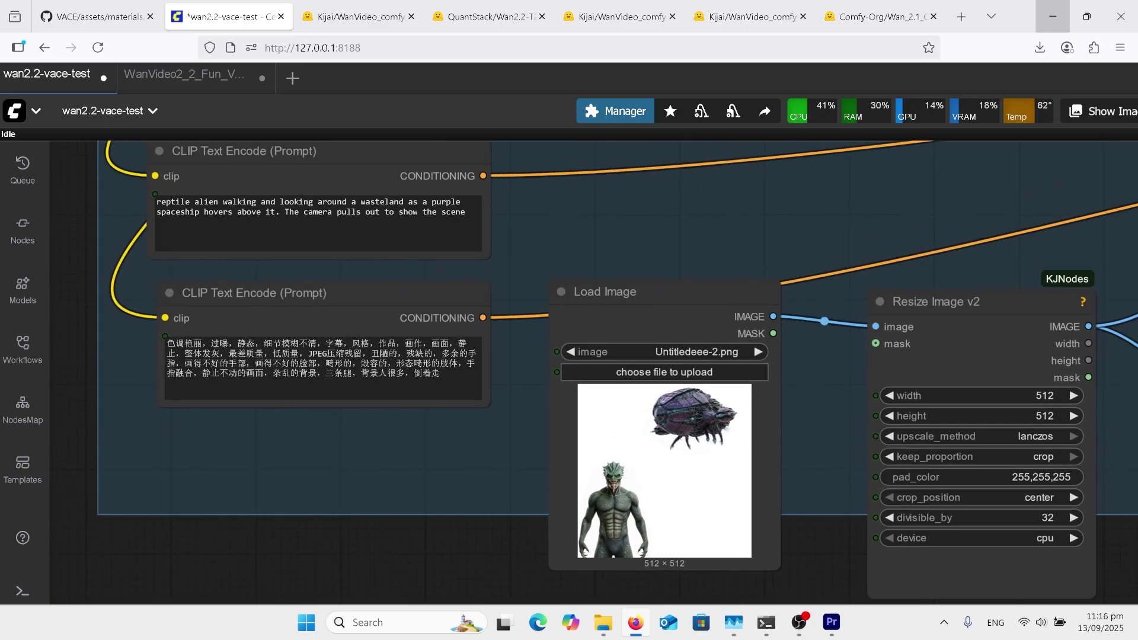
scroll(255, 189, up, 3)
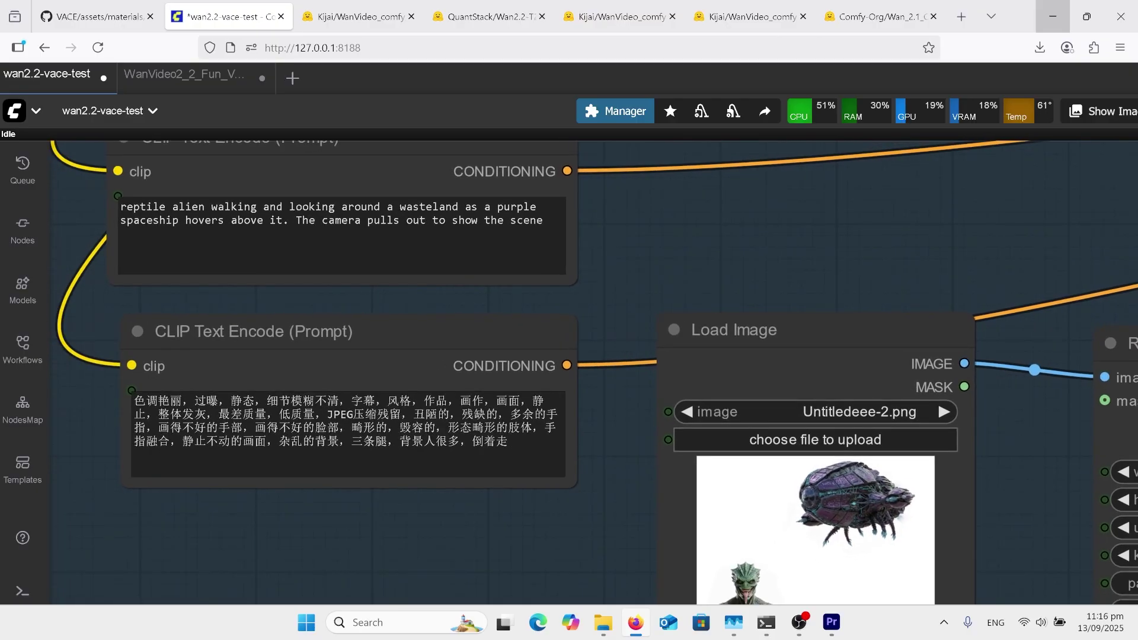
scroll(594, 373, down, 1)
click(341, 238)
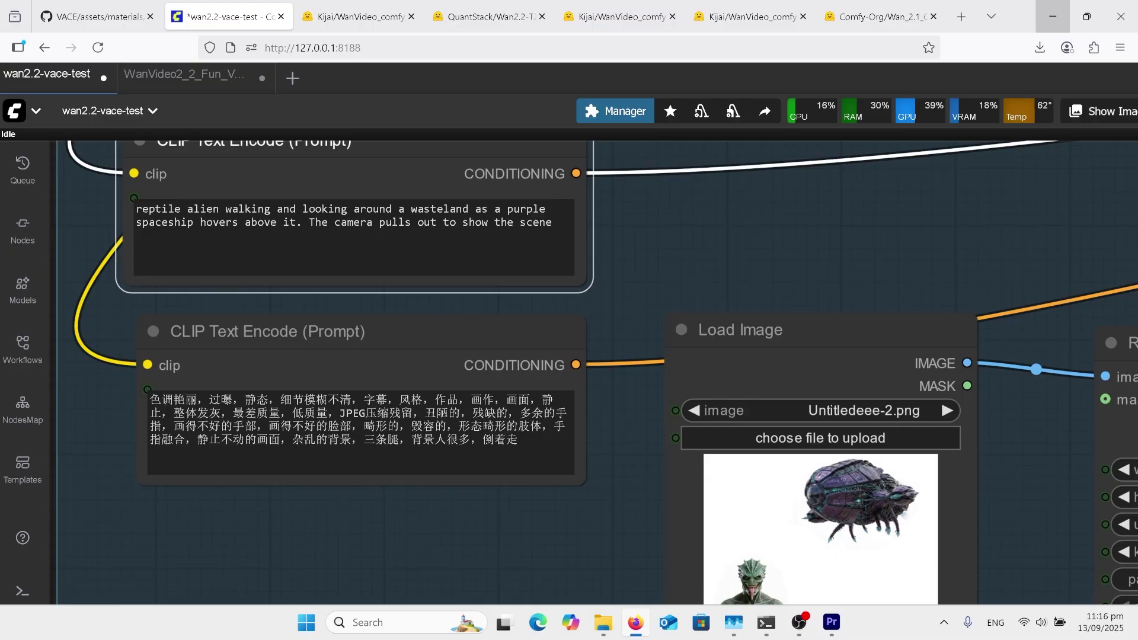
View the two generated reptile alien videos beyond the sampling group, selecting the spaceship one.
scroll(854, 297, down, 10)
drag(949, 296, 267, 332)
click(661, 356)
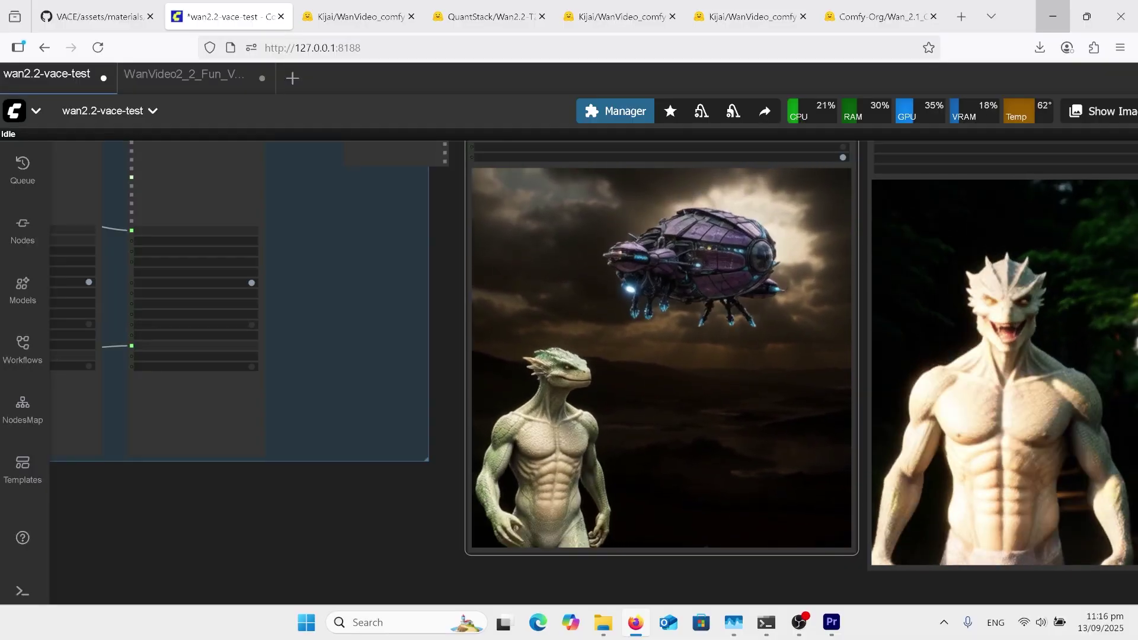
scroll(594, 356, down, 4)
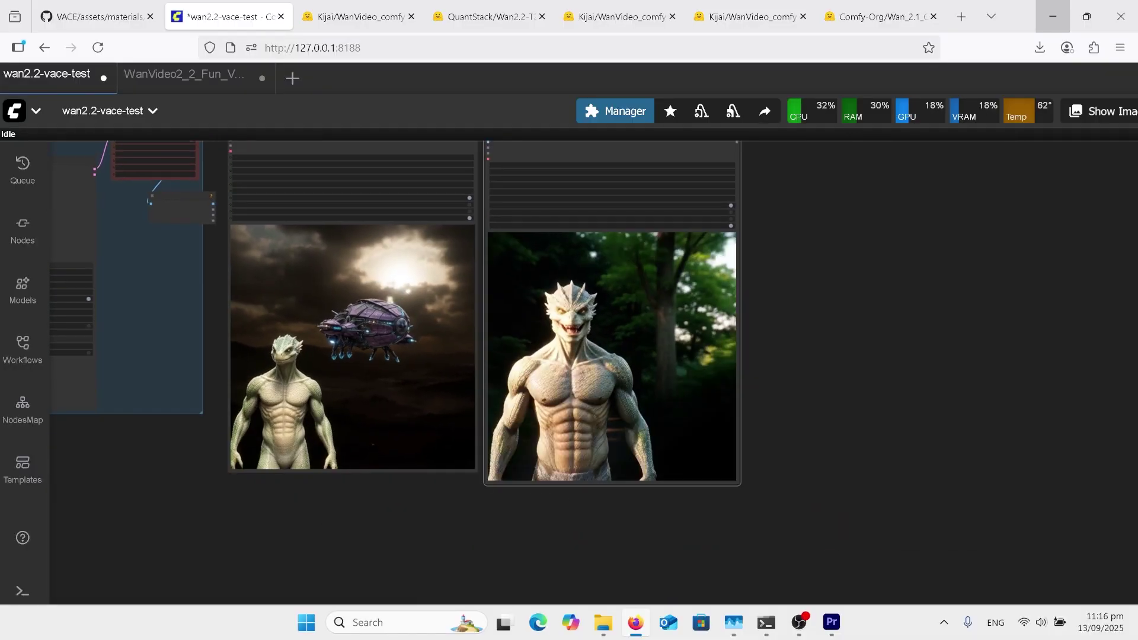
scroll(866, 413, up, 3)
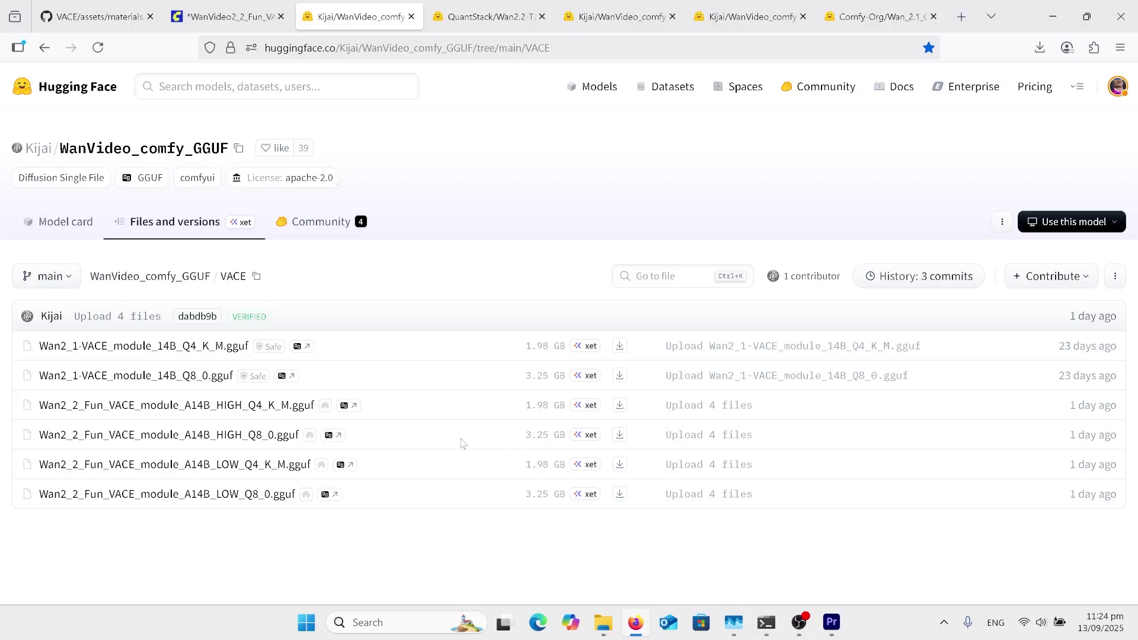
Open the HighNoise folder of the QuantStack Wan2.2-T2V-A14B-GGUF repository and look through its GGUF quantizations.
click(501, 22)
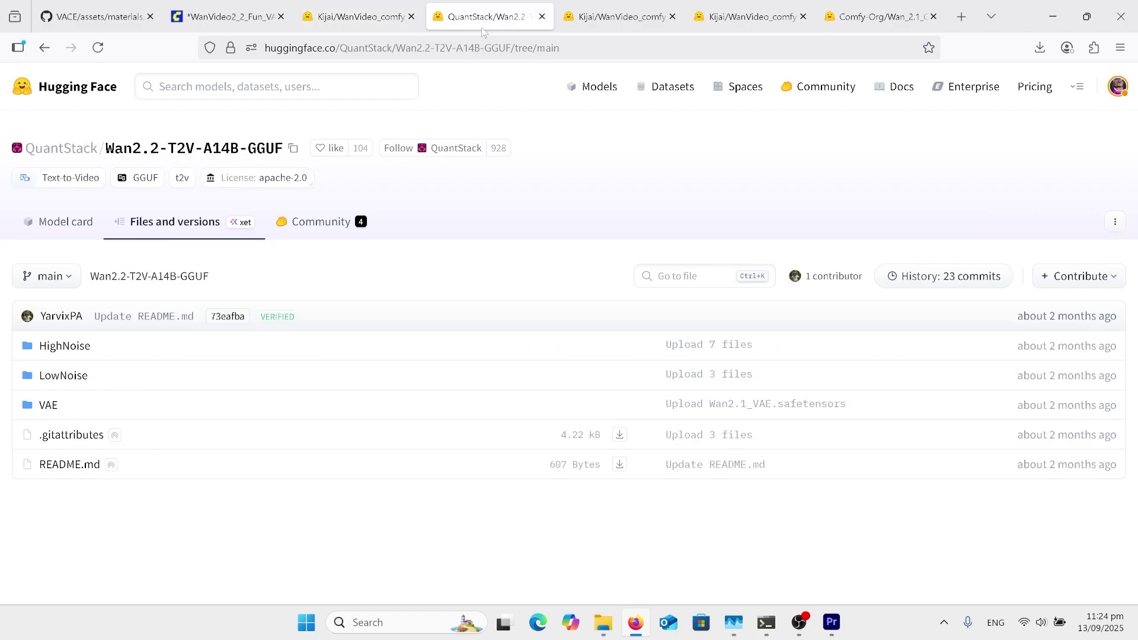
click(92, 354)
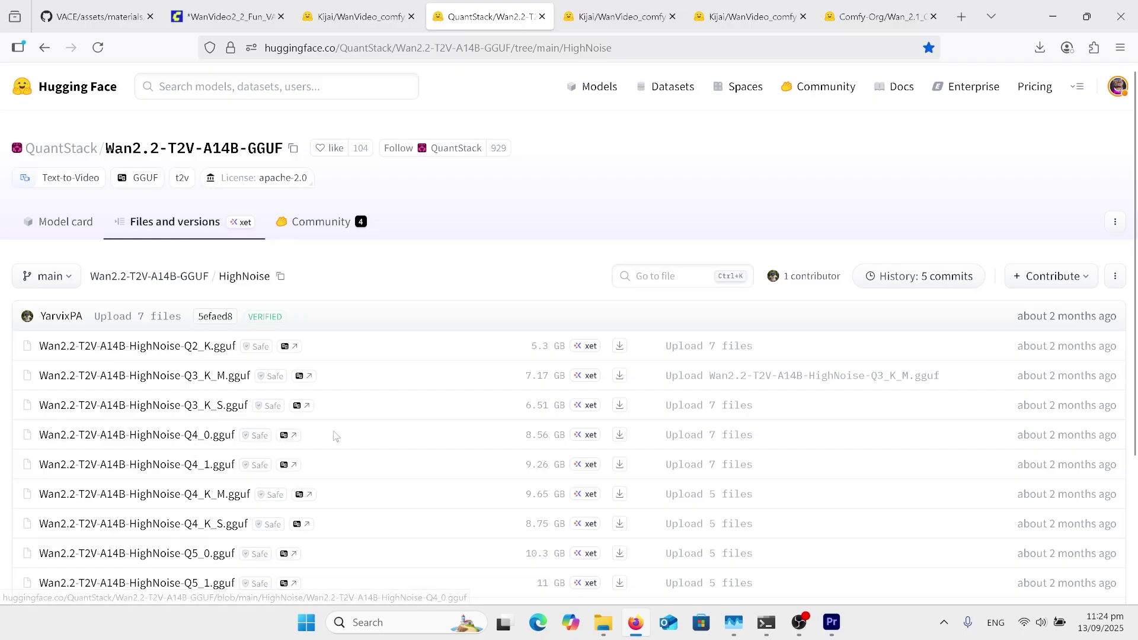
scroll(334, 433, down, 2)
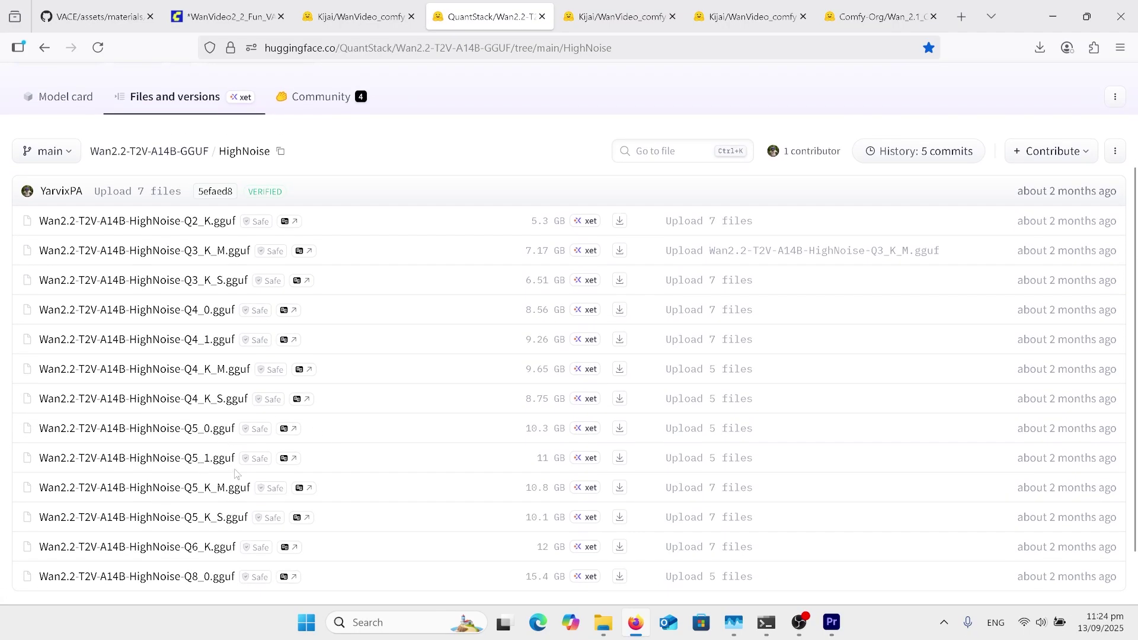
scroll(374, 440, down, 1)
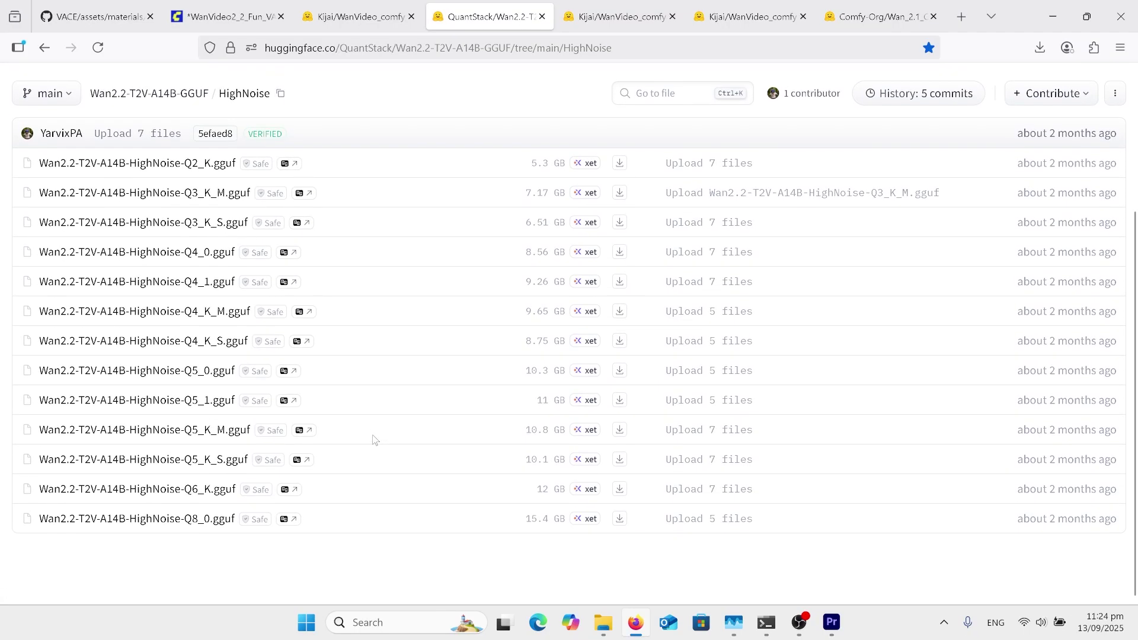
scroll(271, 350, up, 2)
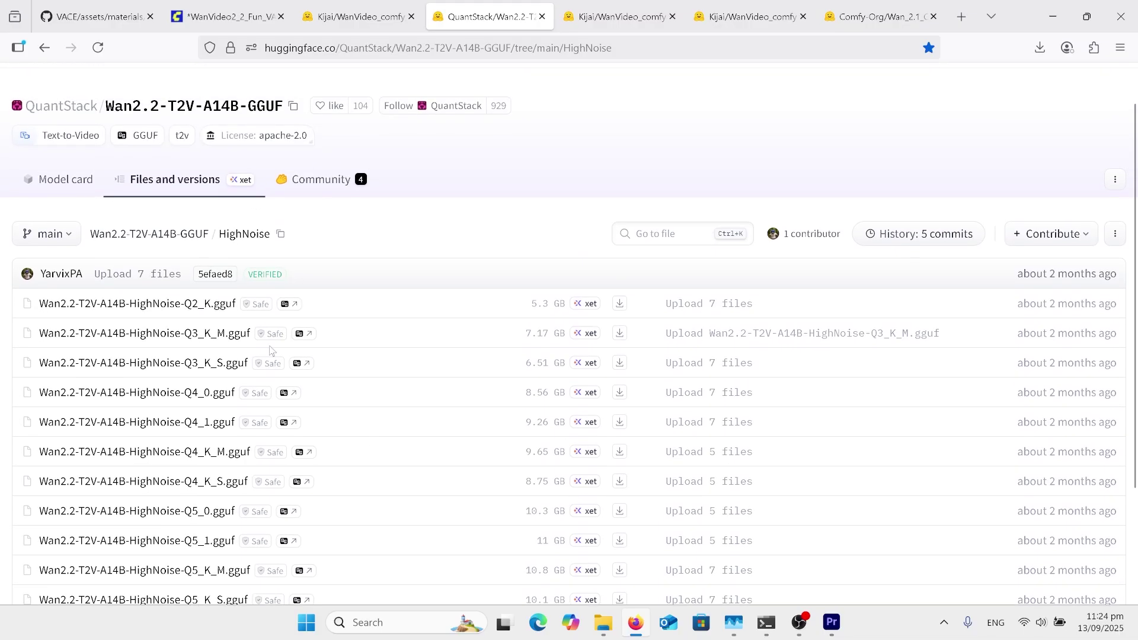
Open the repository's LowNoise folder, and bring up the Wan22-Lightning LoRA files in Kijai/WanVideo_comfy.
click(45, 48)
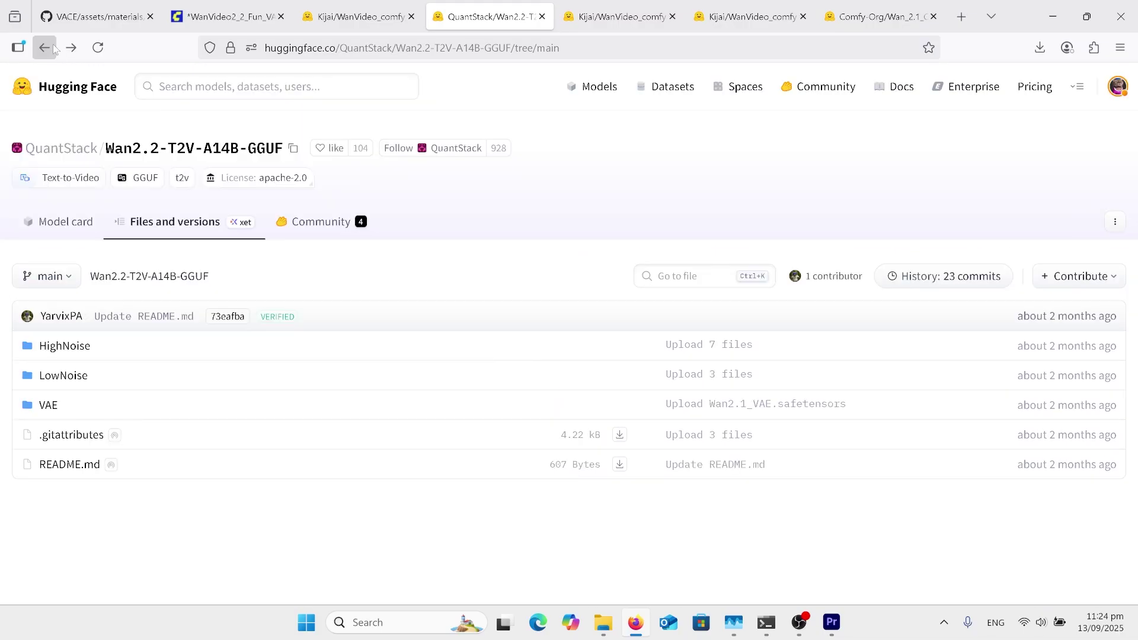
click(83, 381)
key(ctrl+Tab)
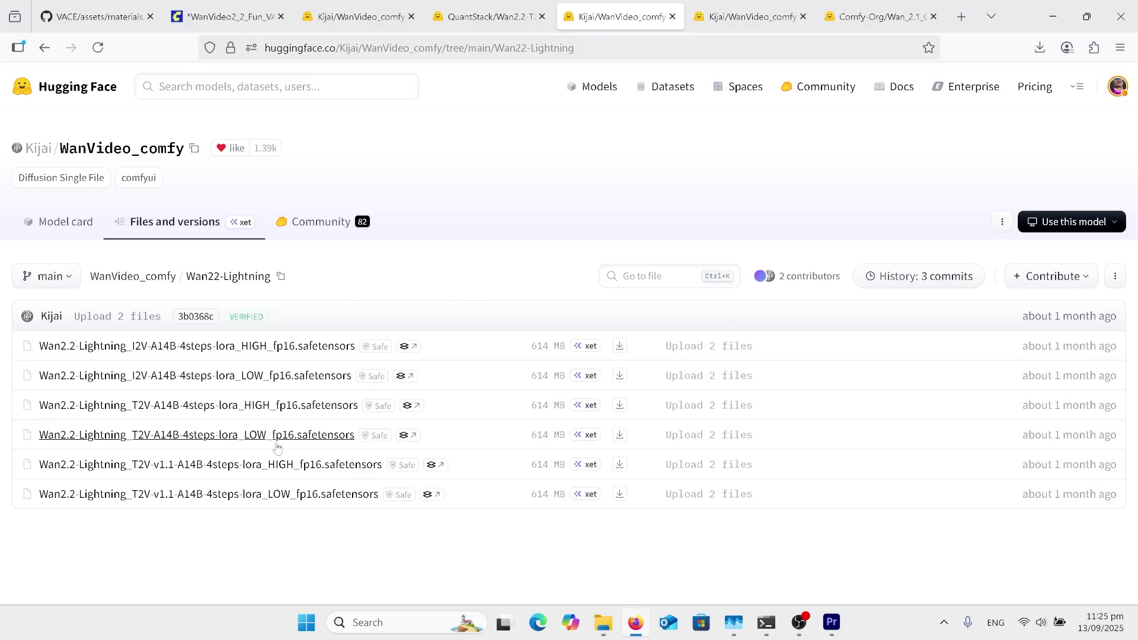
Return to split_files in the Comfy-Org Wan_2.1_ComfyUI_repackaged repository and open its text_encoders folder.
click(768, 19)
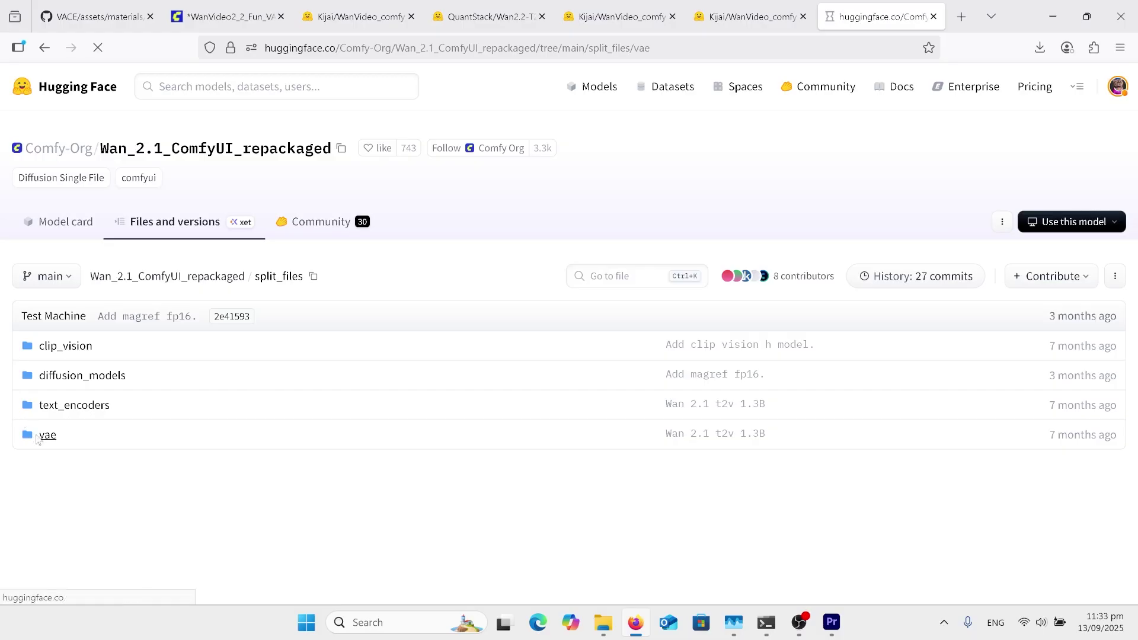
click(43, 47)
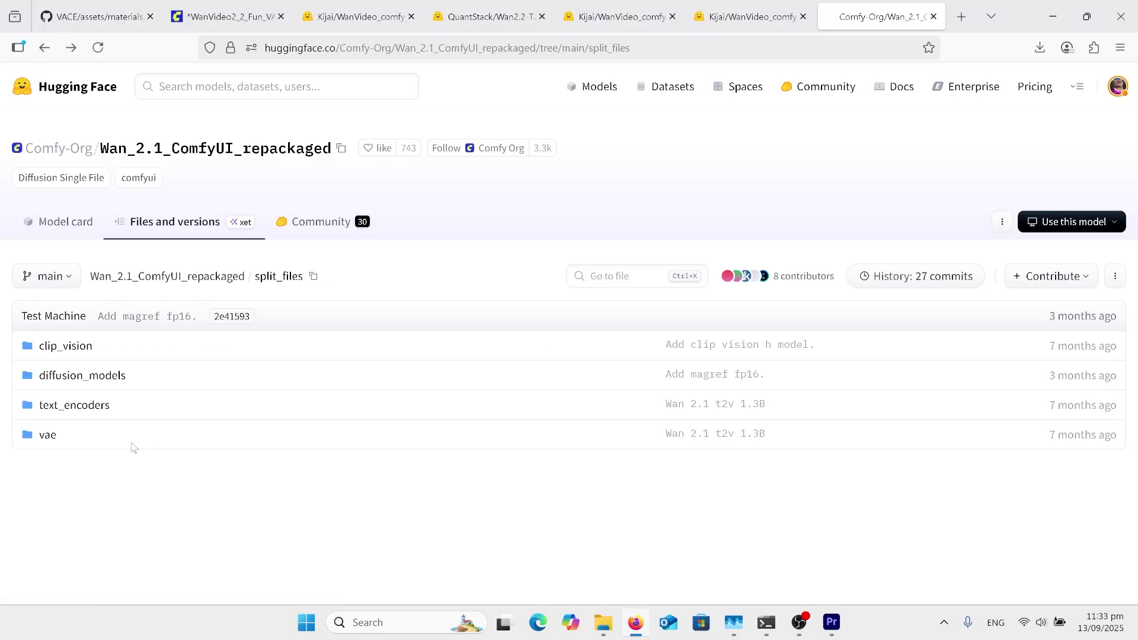
click(95, 406)
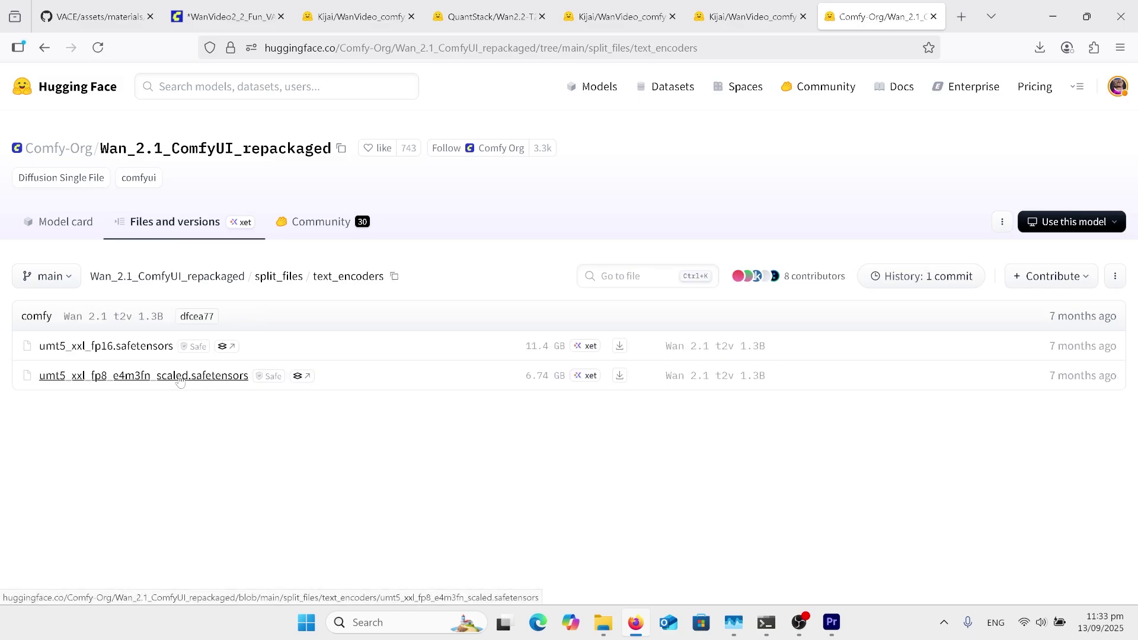